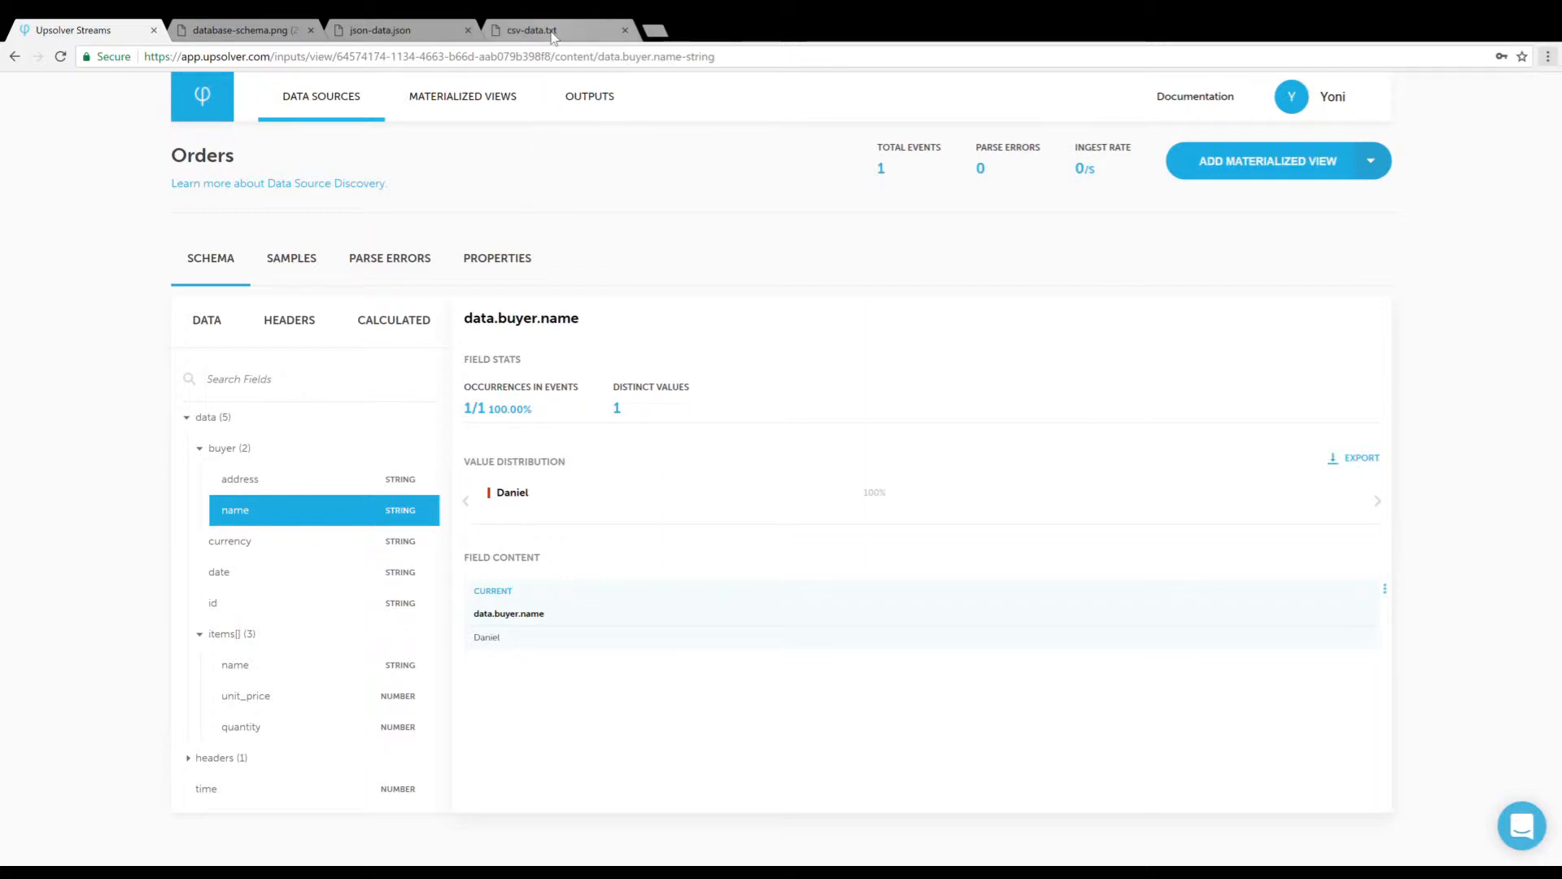
Review the CSV order data, the JSON order data and the database schema image, returning to the JSON order data.
{"action": "left_click", "coordinate": [552, 33]}
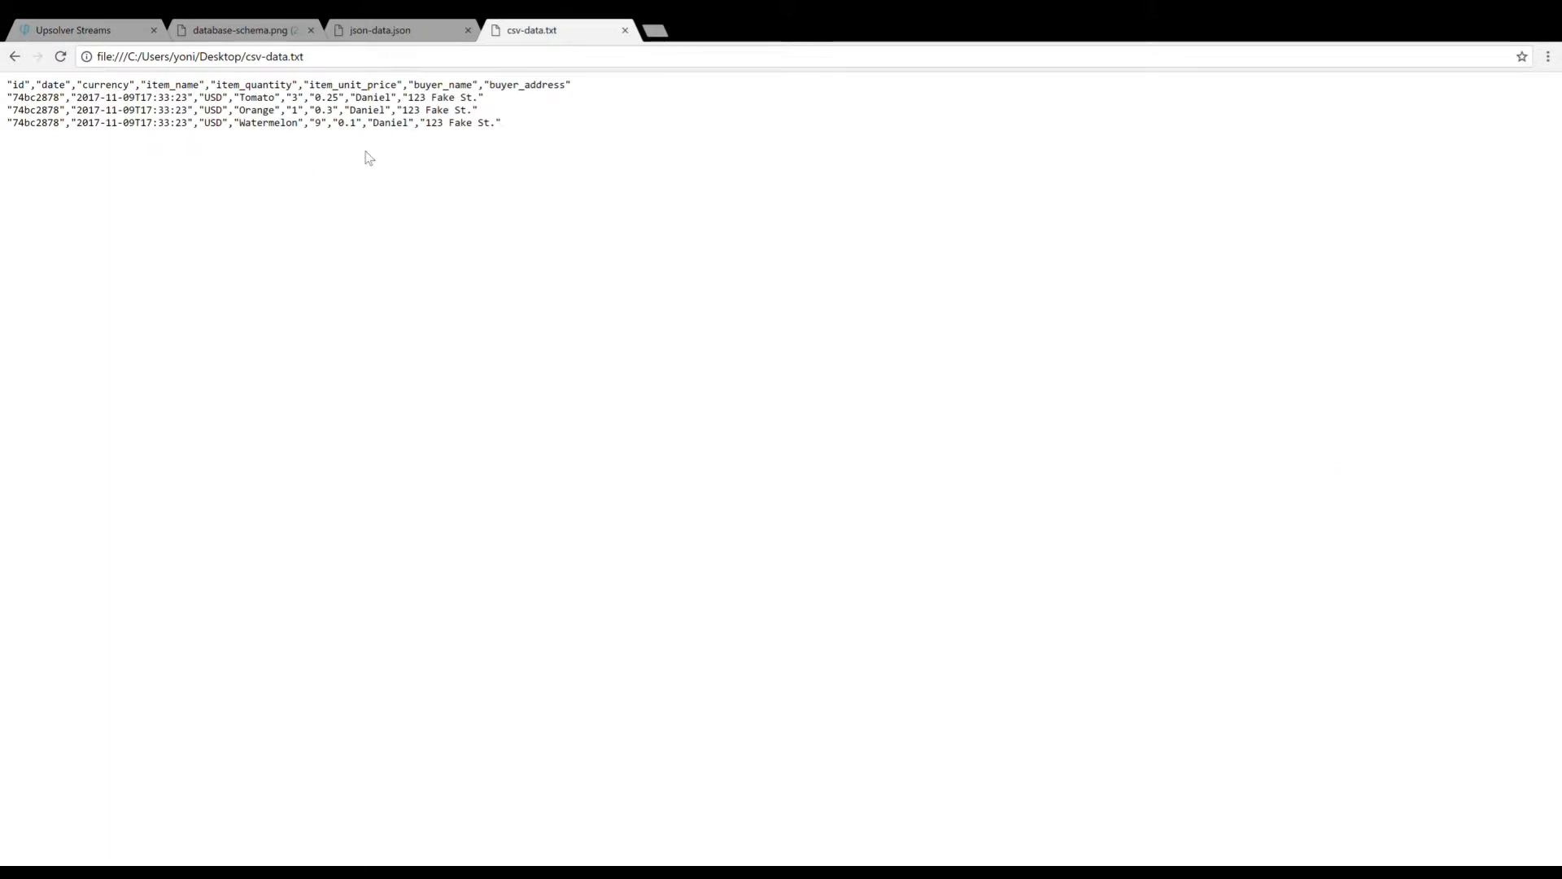
{"action": "left_click", "coordinate": [393, 34]}
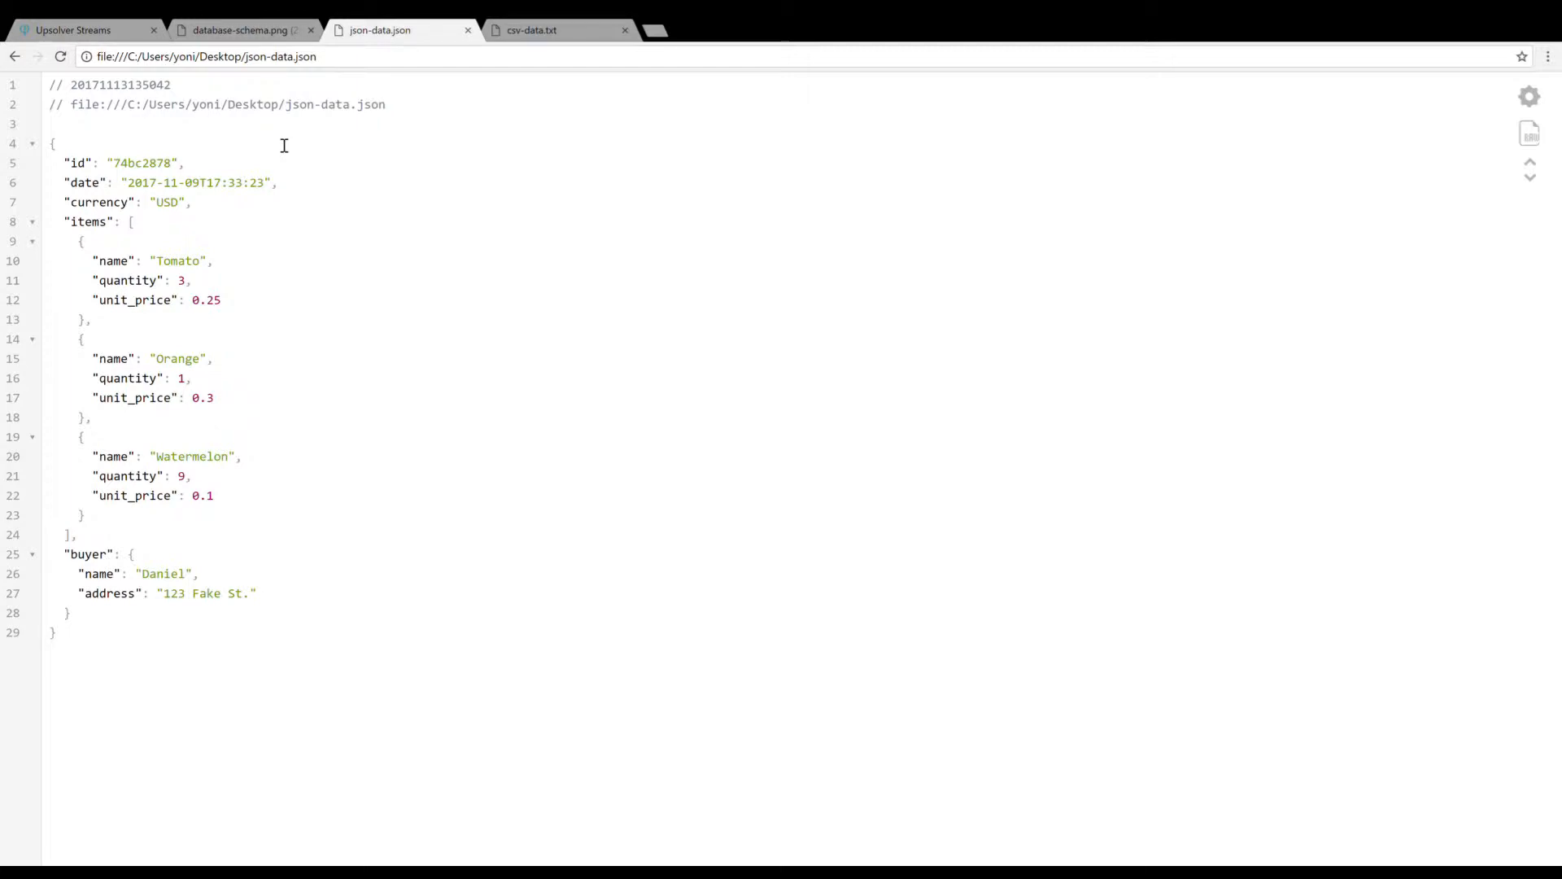
{"action": "left_click", "coordinate": [251, 33]}
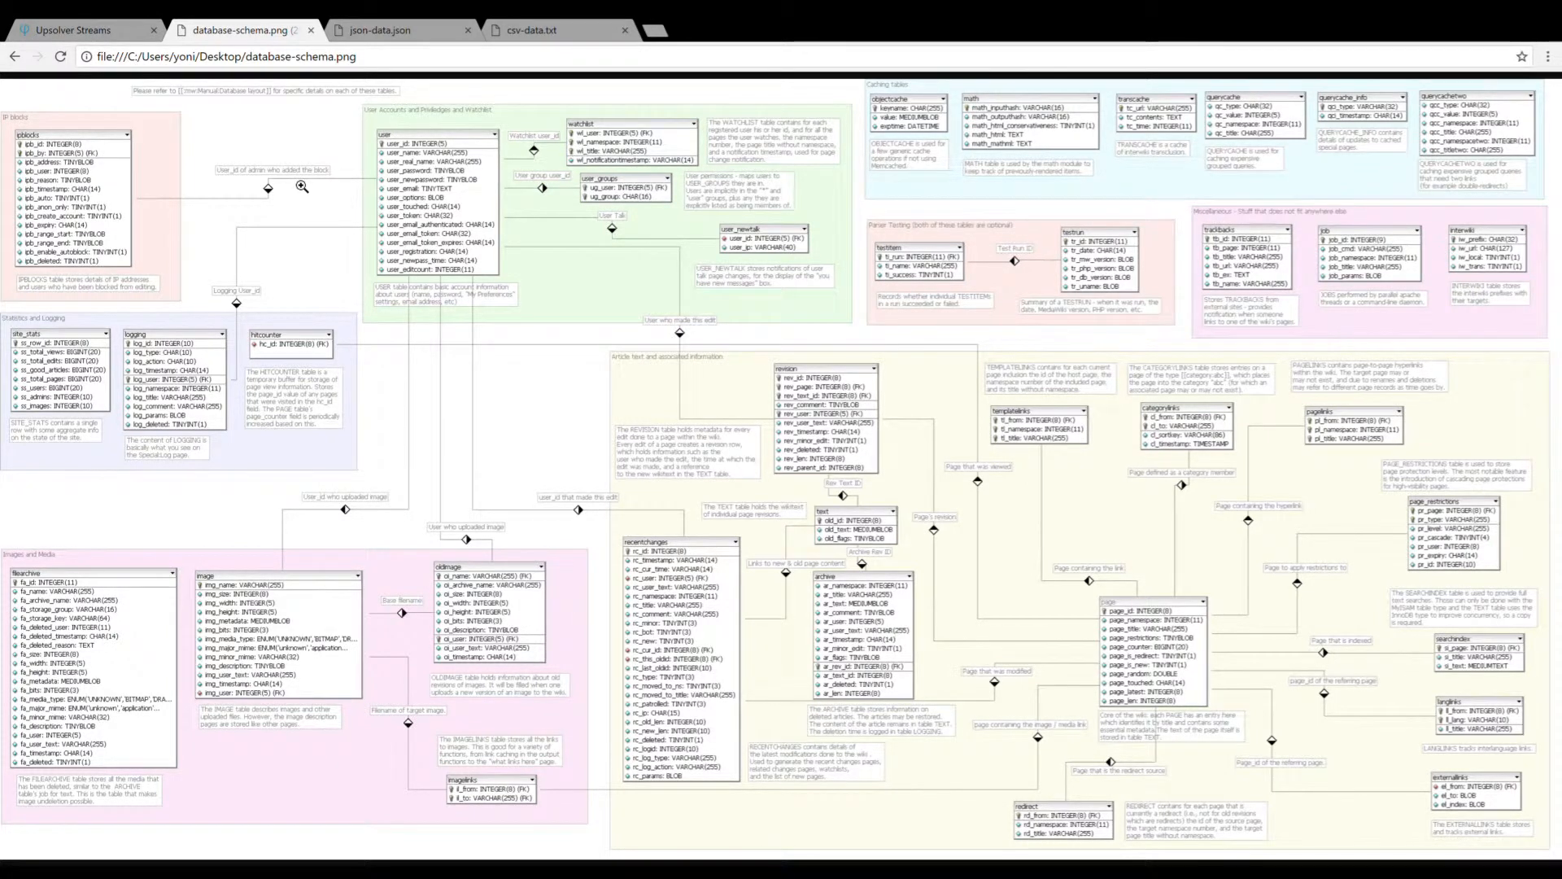
{"action": "left_click", "coordinate": [398, 33]}
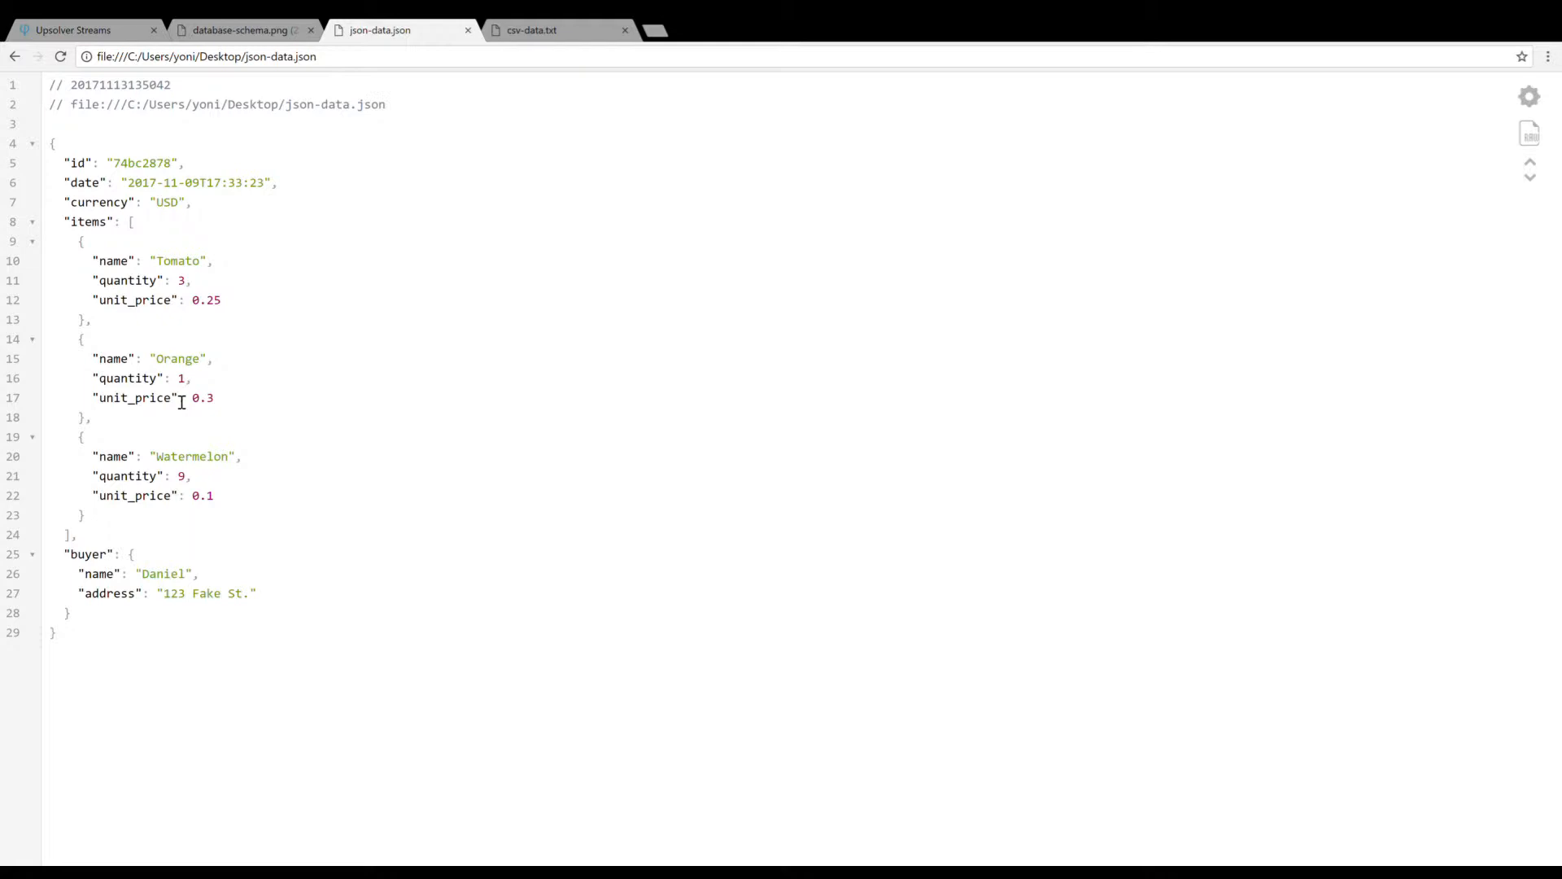
Return to Upsolver and inspect the name, unit_price and quantity fields under items[] in the Orders schema.
{"action": "left_click", "coordinate": [99, 34]}
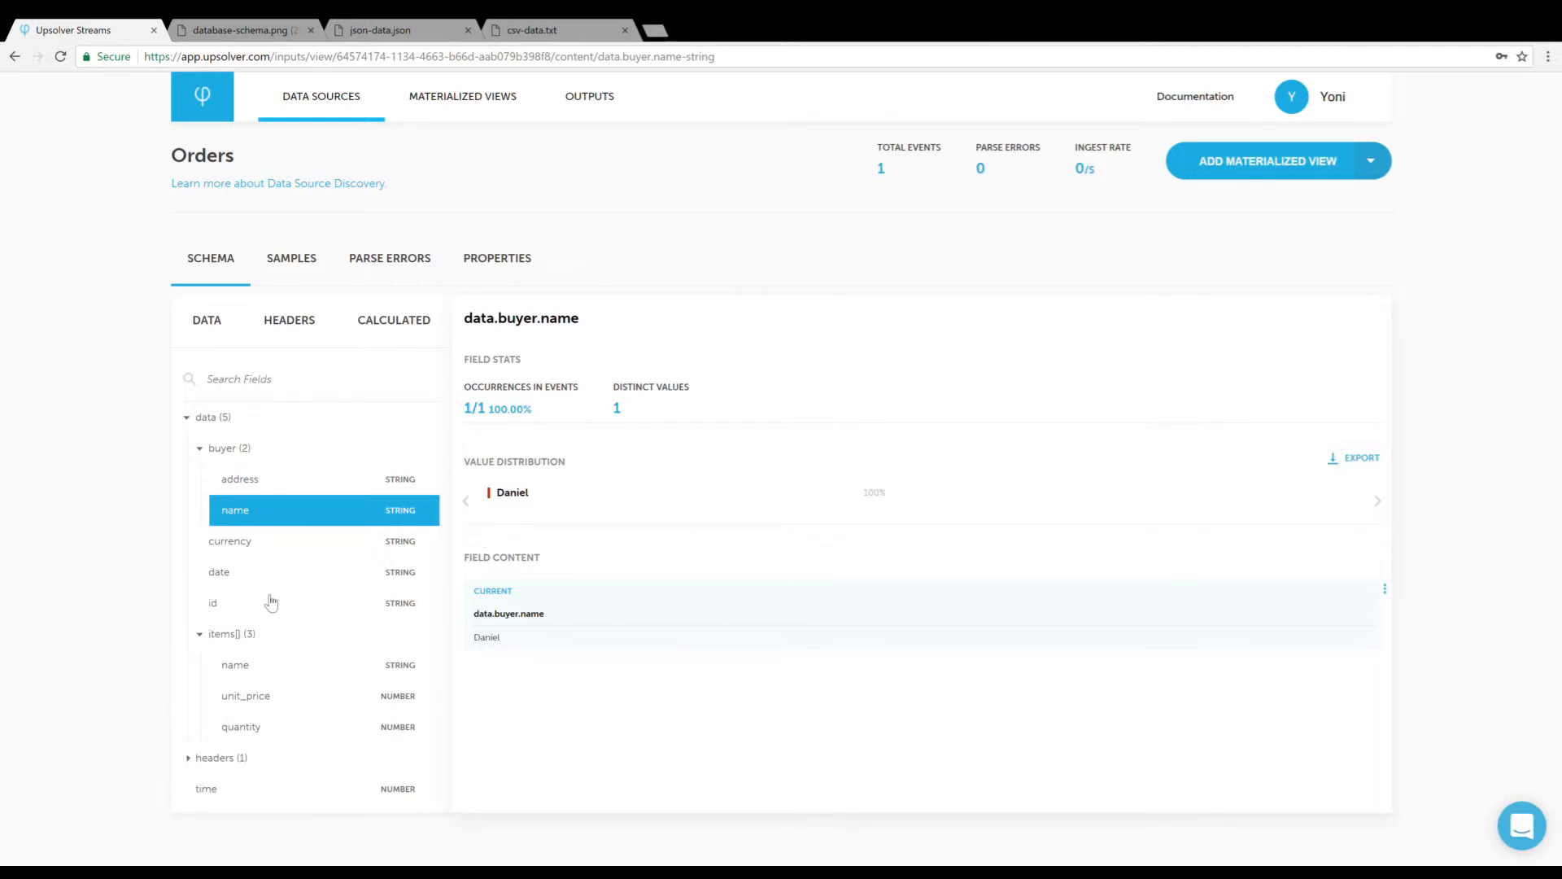
{"action": "left_click", "coordinate": [278, 672]}
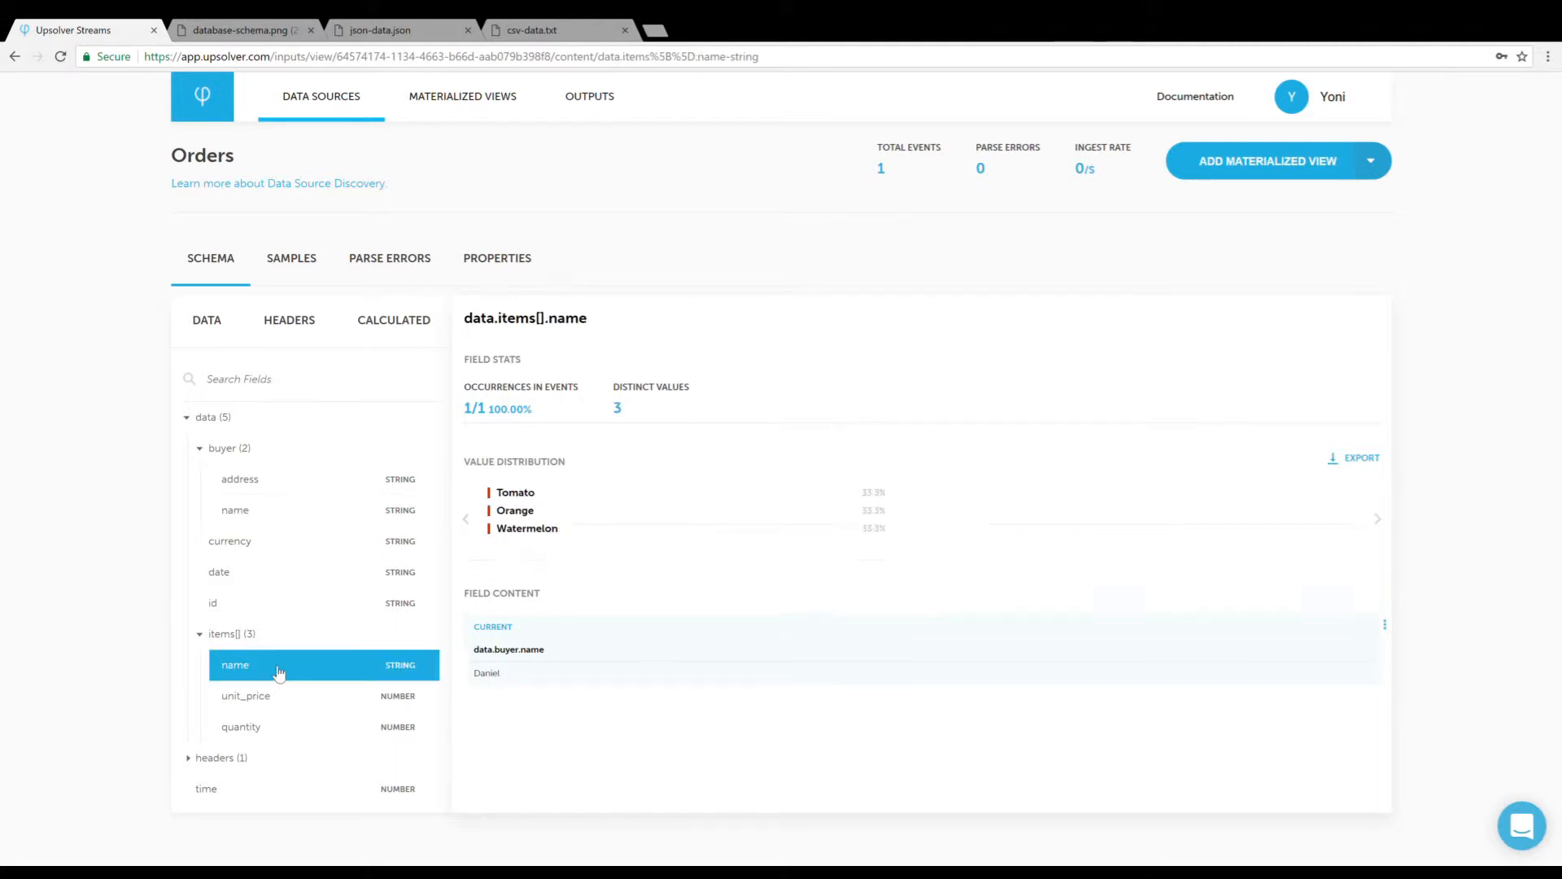
{"action": "left_click", "coordinate": [277, 702]}
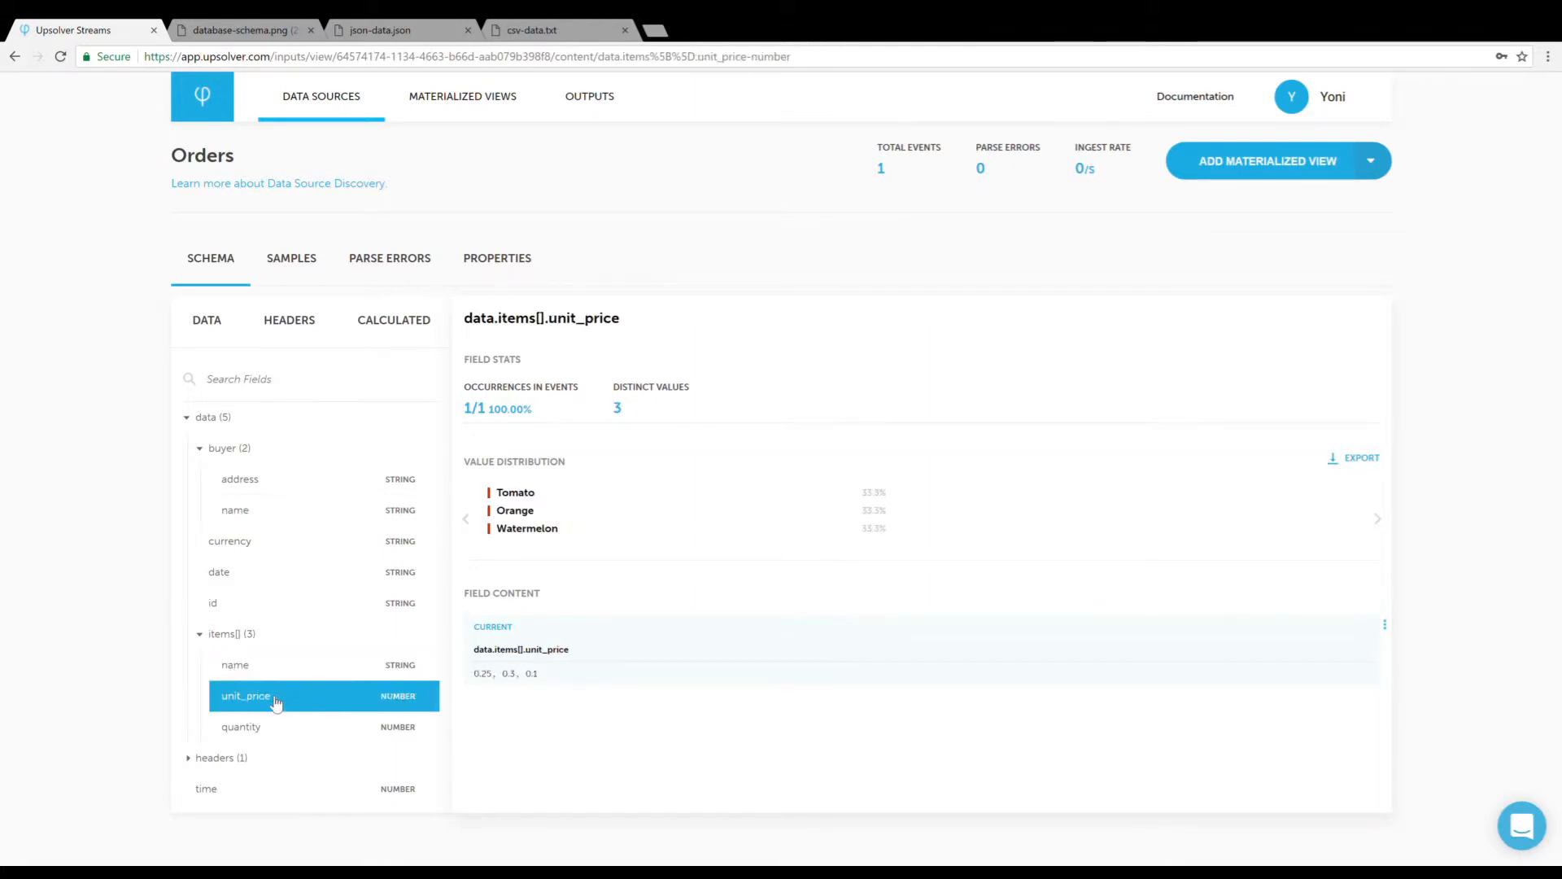
{"action": "left_click", "coordinate": [293, 735]}
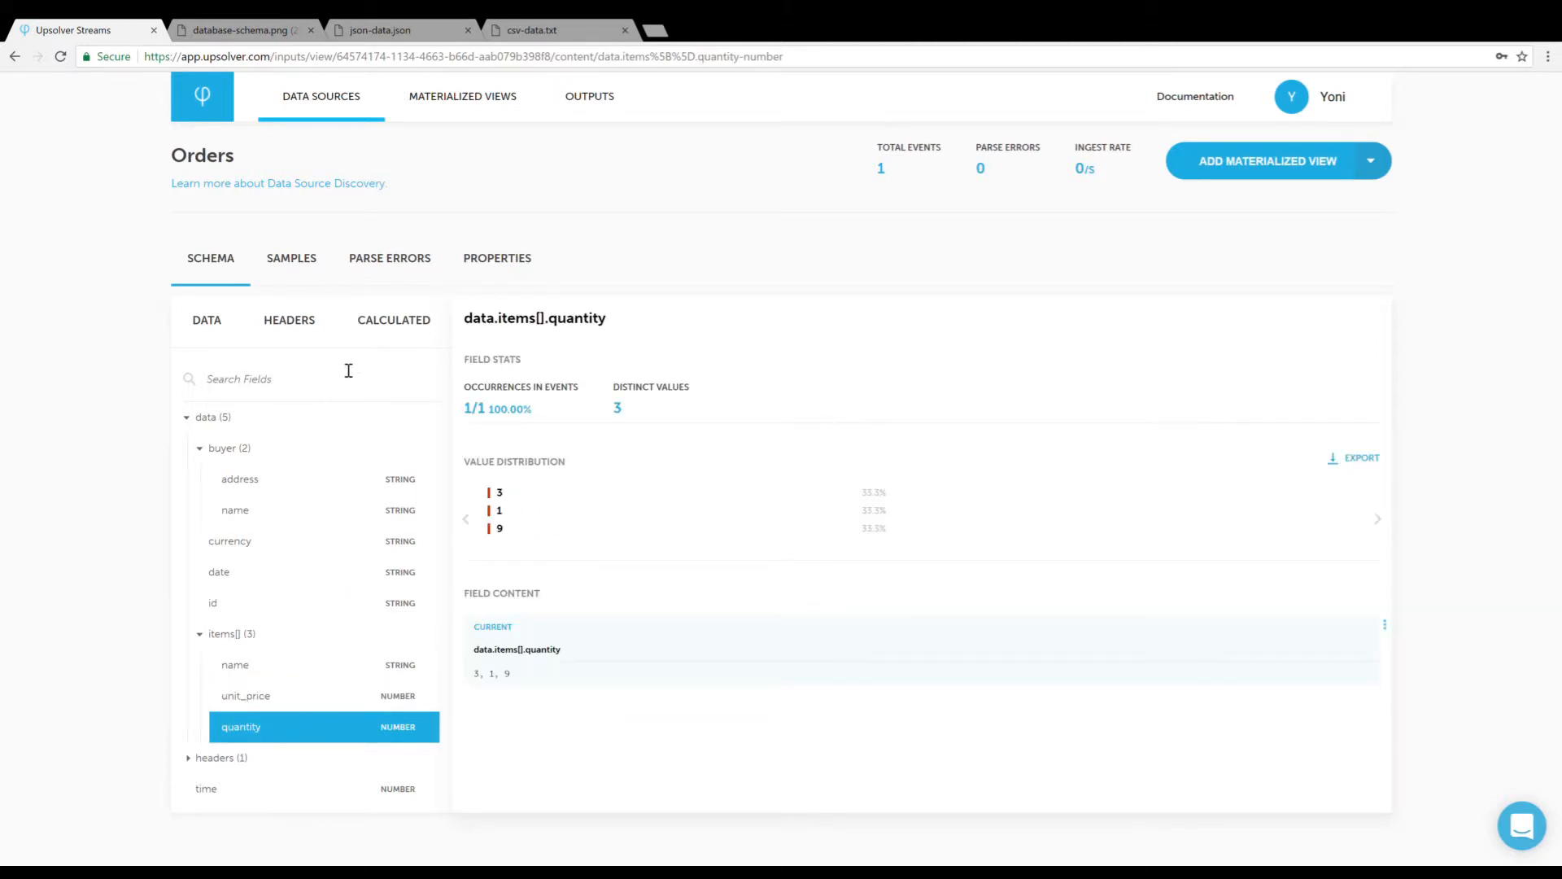
Start a new calculated field on the Orders data source using the MULTIPLY function.
{"action": "left_click", "coordinate": [407, 328]}
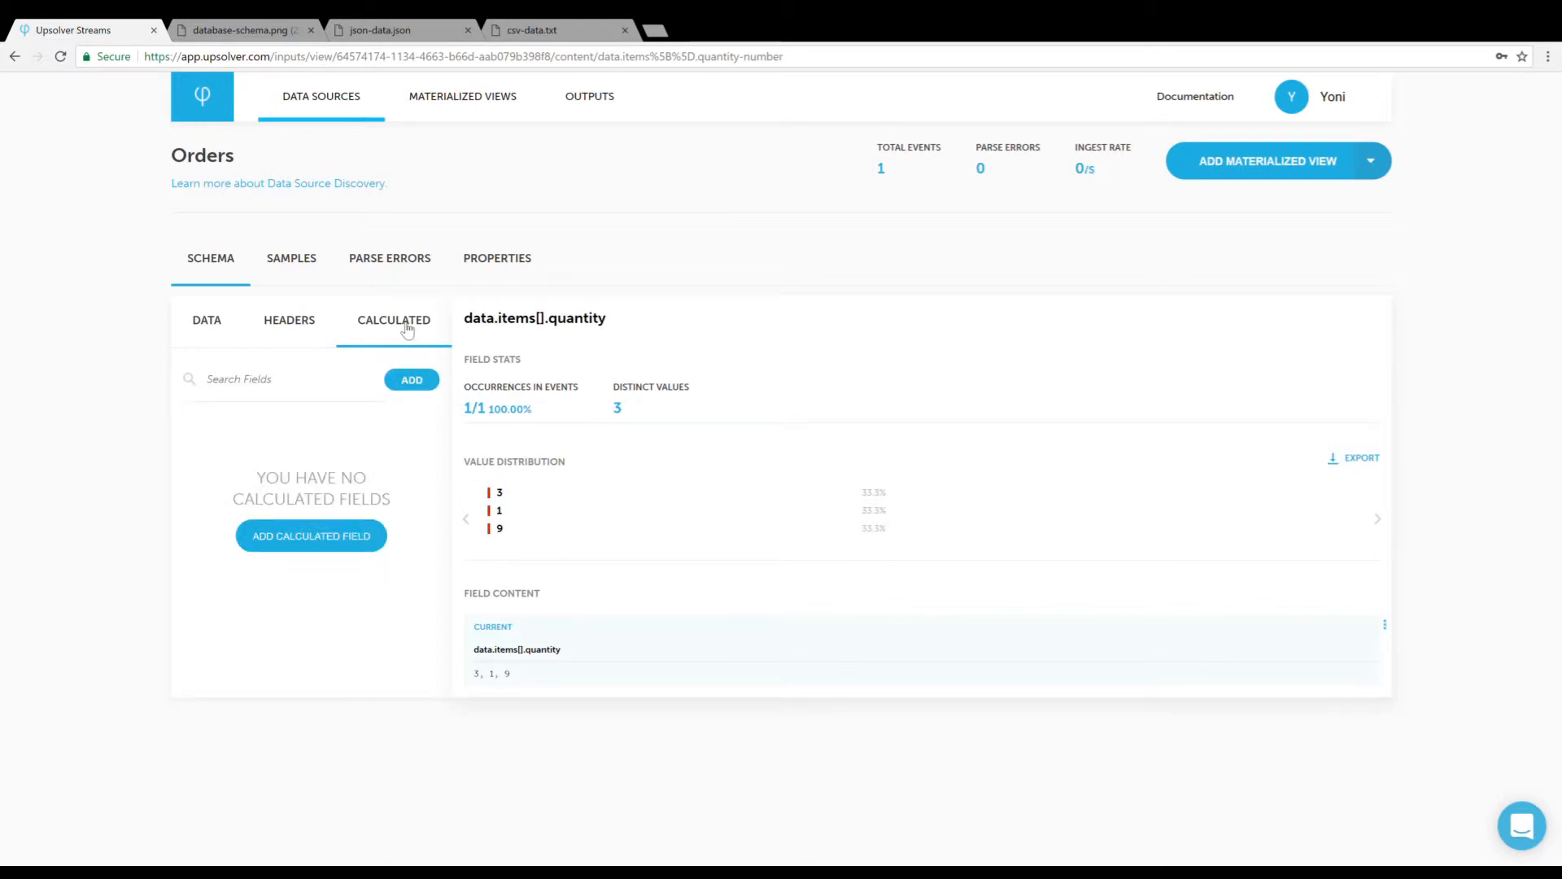
{"action": "left_click", "coordinate": [417, 380]}
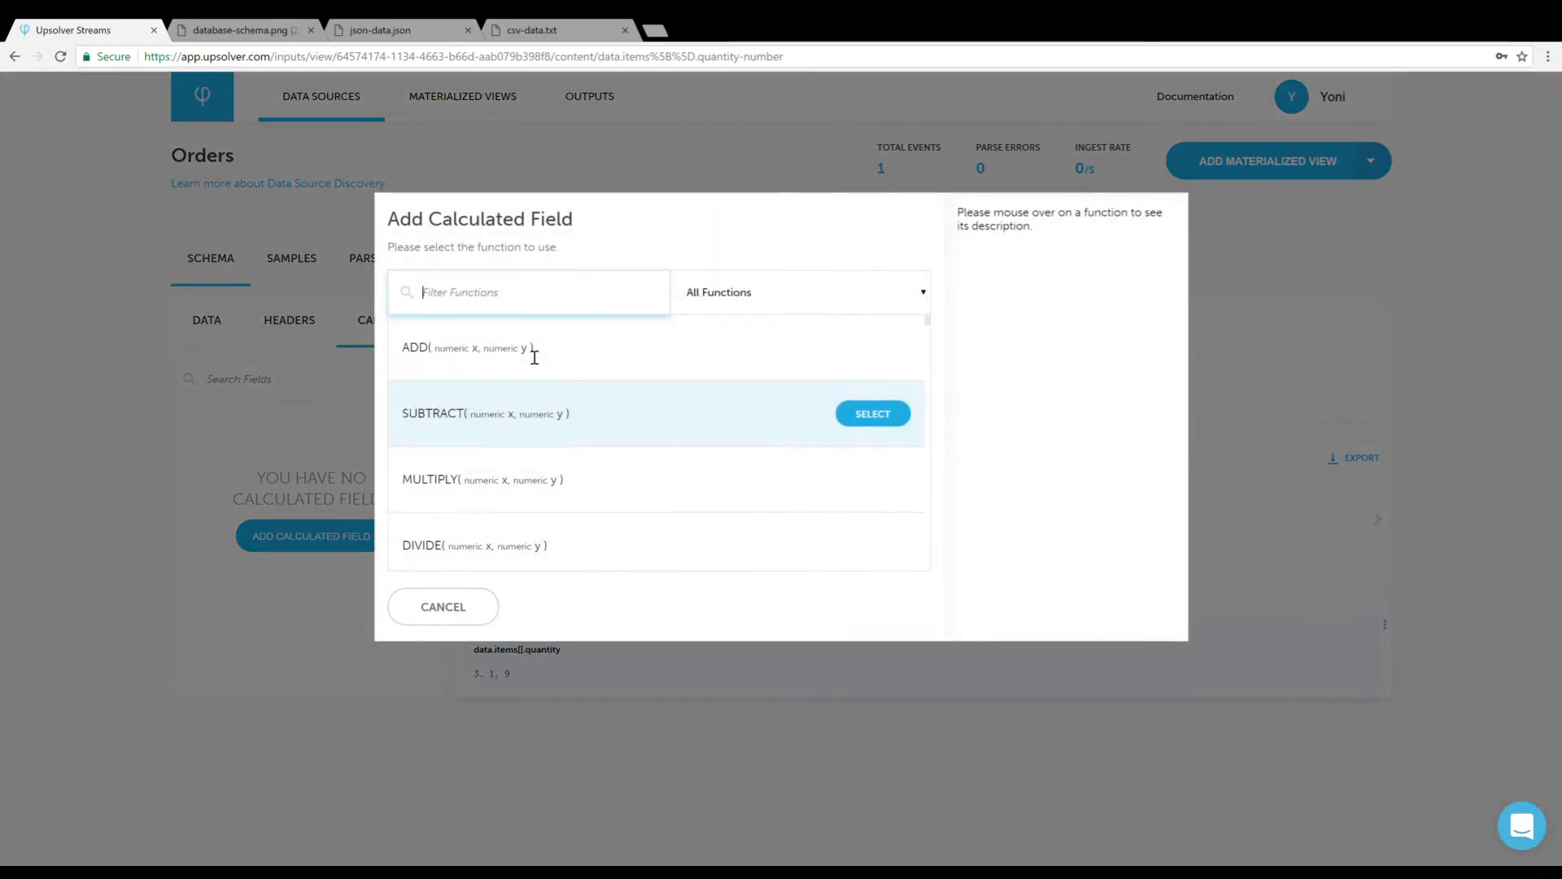
{"action": "type", "text": "mul"}
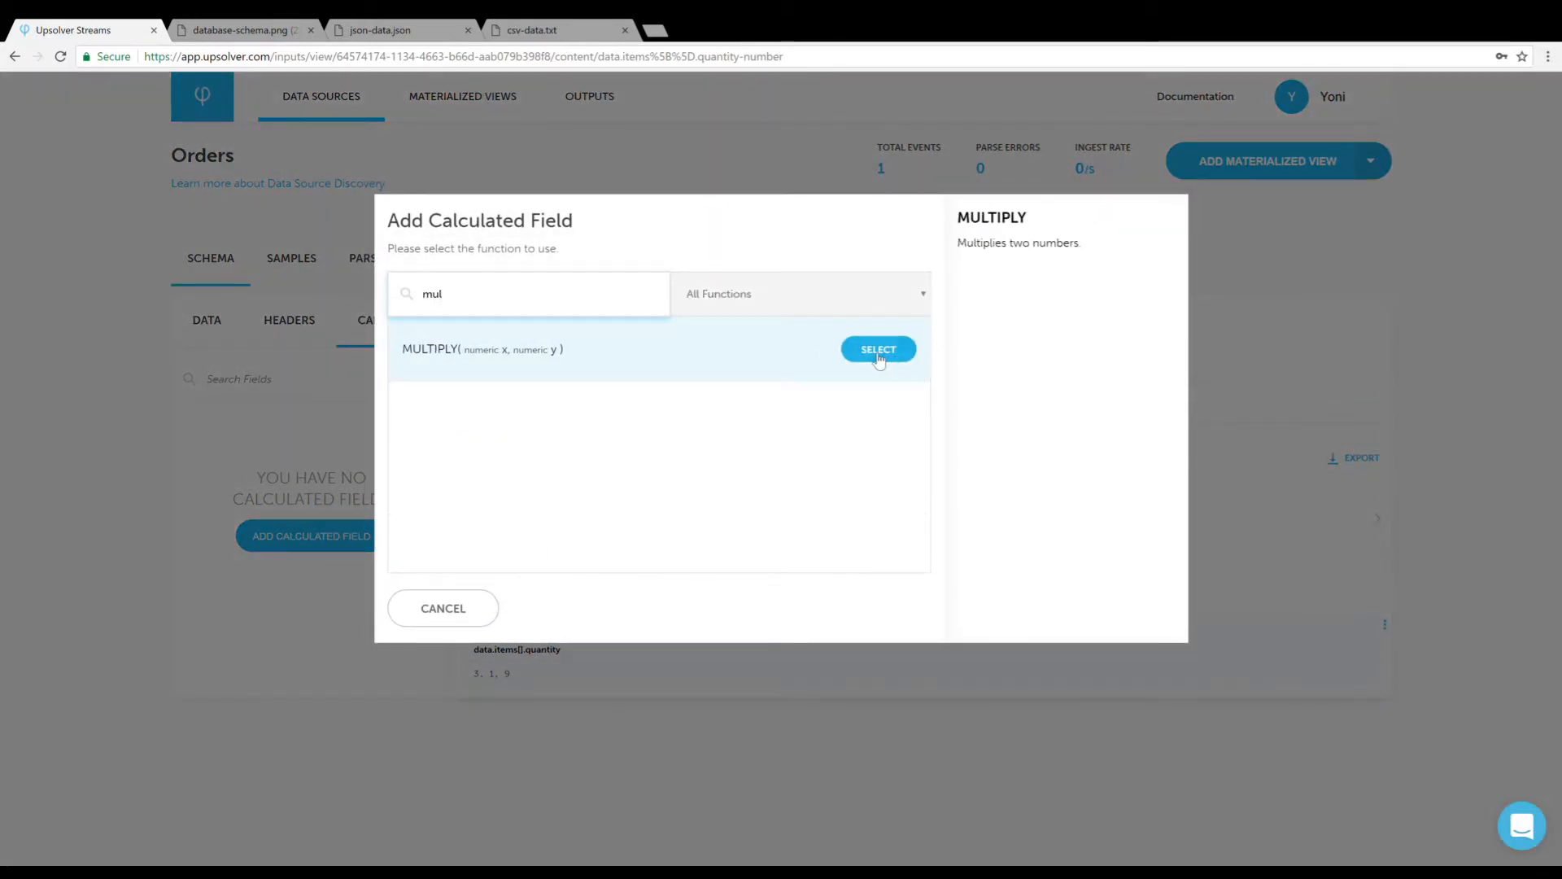
{"action": "left_click", "coordinate": [879, 350]}
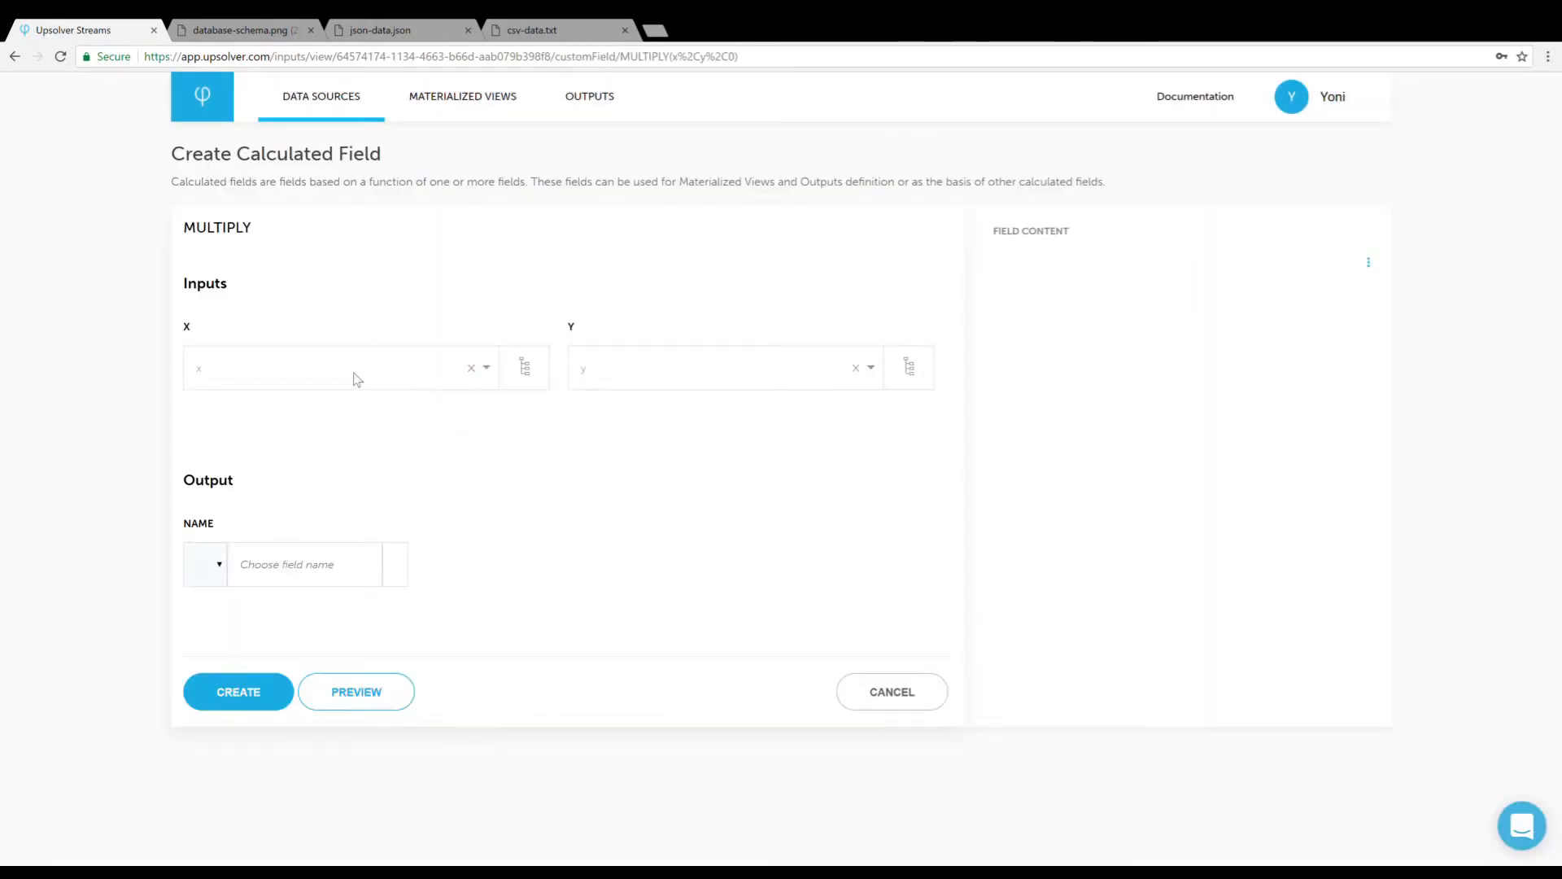
Multiply data.items[].unit_price by data.items[].quantity, name the output price, and preview the result.
{"action": "left_click", "coordinate": [360, 380]}
{"action": "type", "text": "un"}
{"action": "key", "text": "Return"}
{"action": "left_click", "coordinate": [657, 384]}
{"action": "type", "text": "qu"}
{"action": "key", "text": "Return"}
{"action": "left_click", "coordinate": [357, 575]}
{"action": "type", "text": "price"}
{"action": "left_click", "coordinate": [359, 692]}
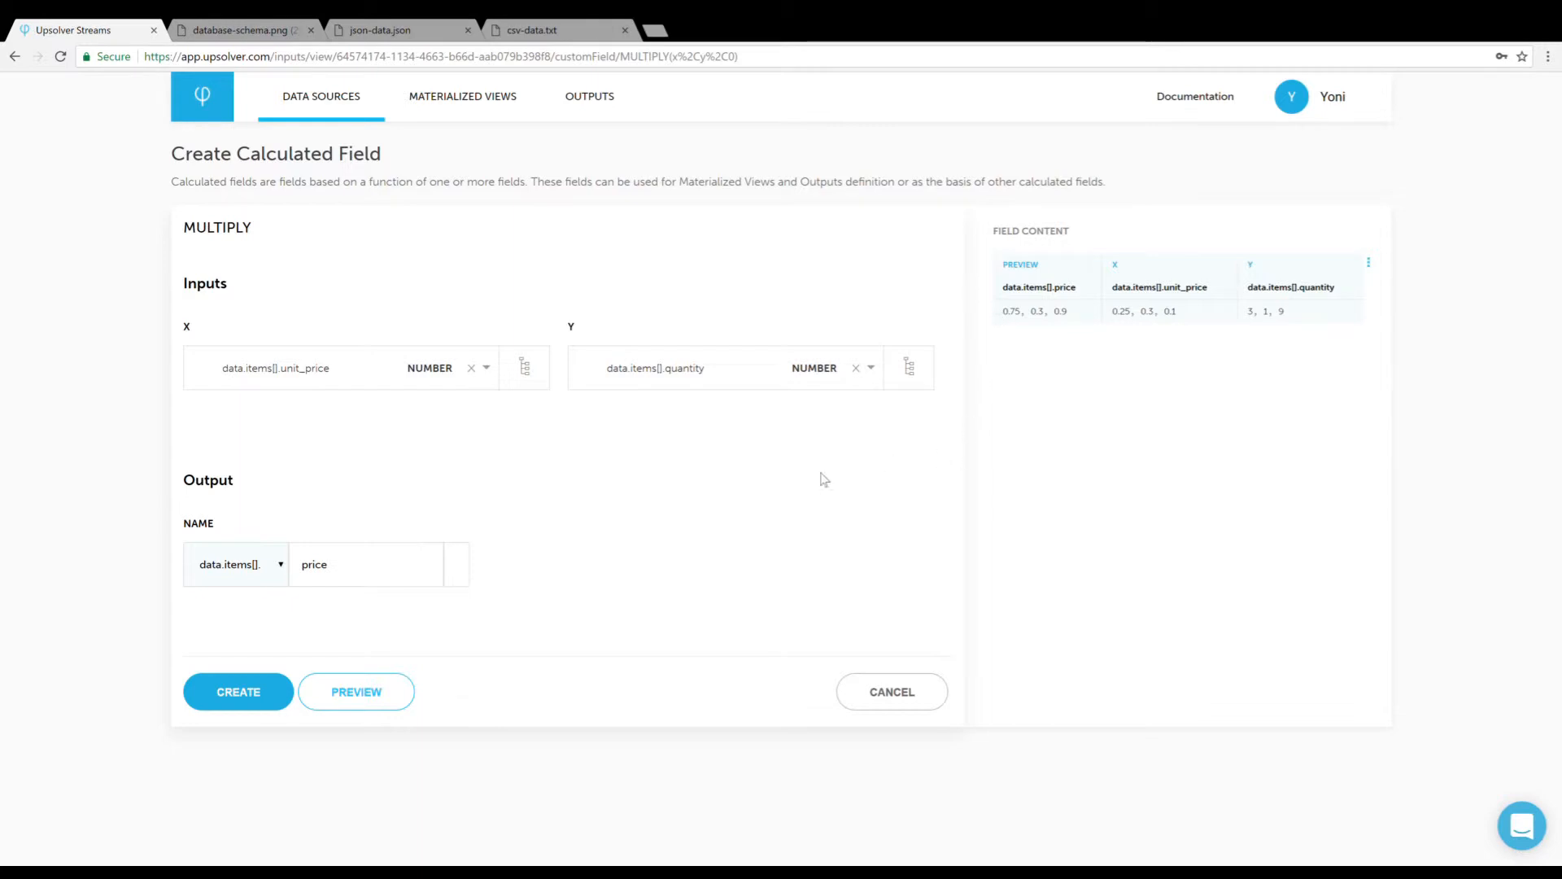
Try data. as the output prefix, set it back to data.items[]., and create the price field.
{"action": "left_click", "coordinate": [259, 571]}
{"action": "left_click", "coordinate": [242, 629]}
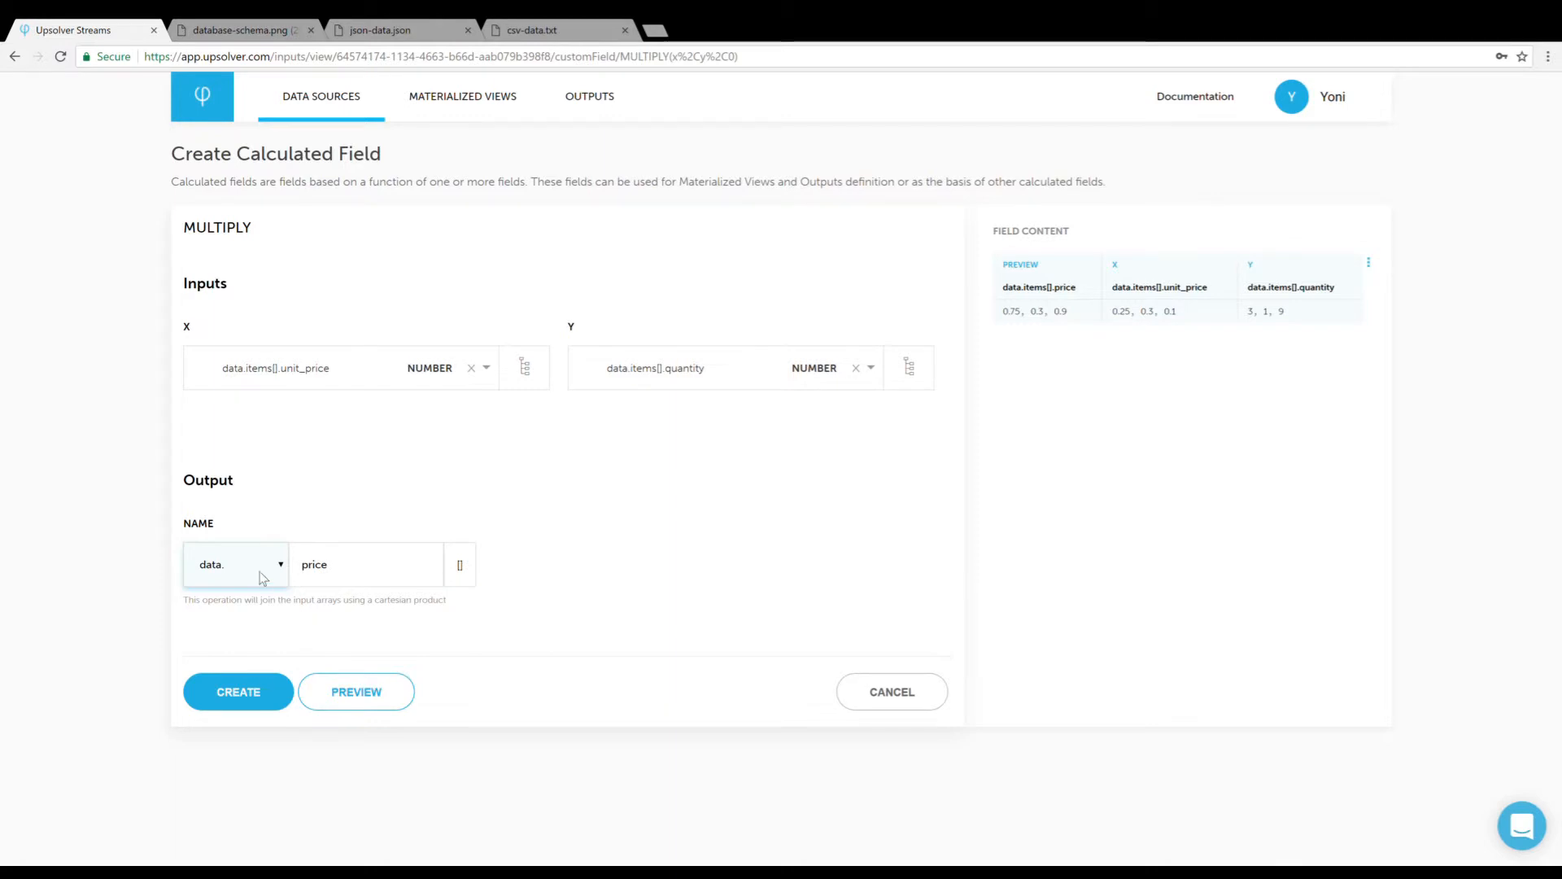
{"action": "left_click", "coordinate": [245, 601]}
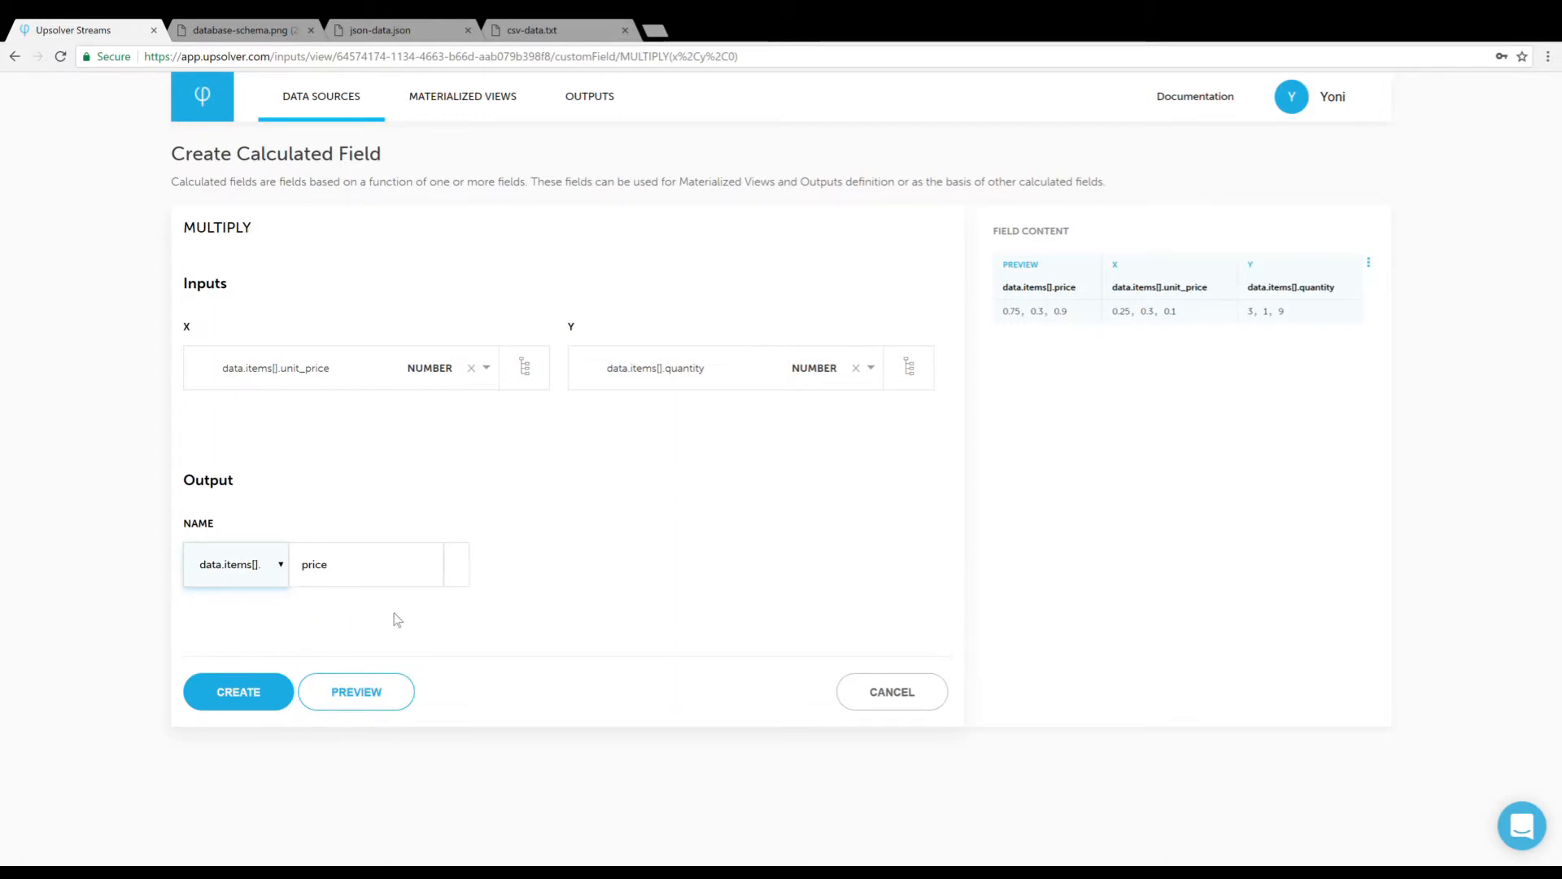
{"action": "left_click", "coordinate": [246, 694]}
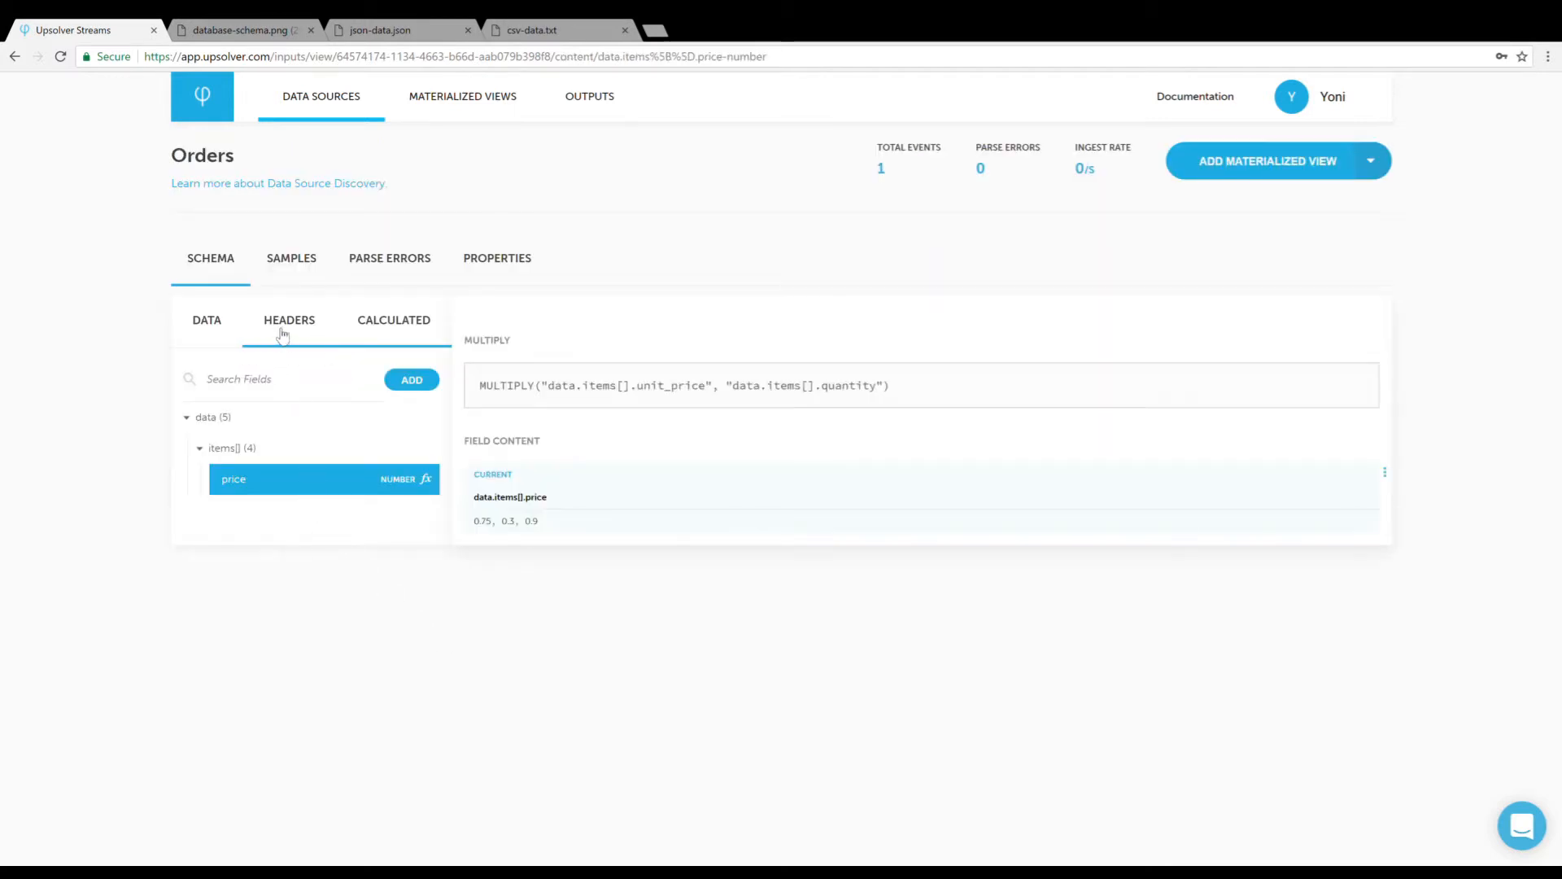
Start a calculated field using the SUM function with data.items[].price as its value.
{"action": "left_click", "coordinate": [429, 383]}
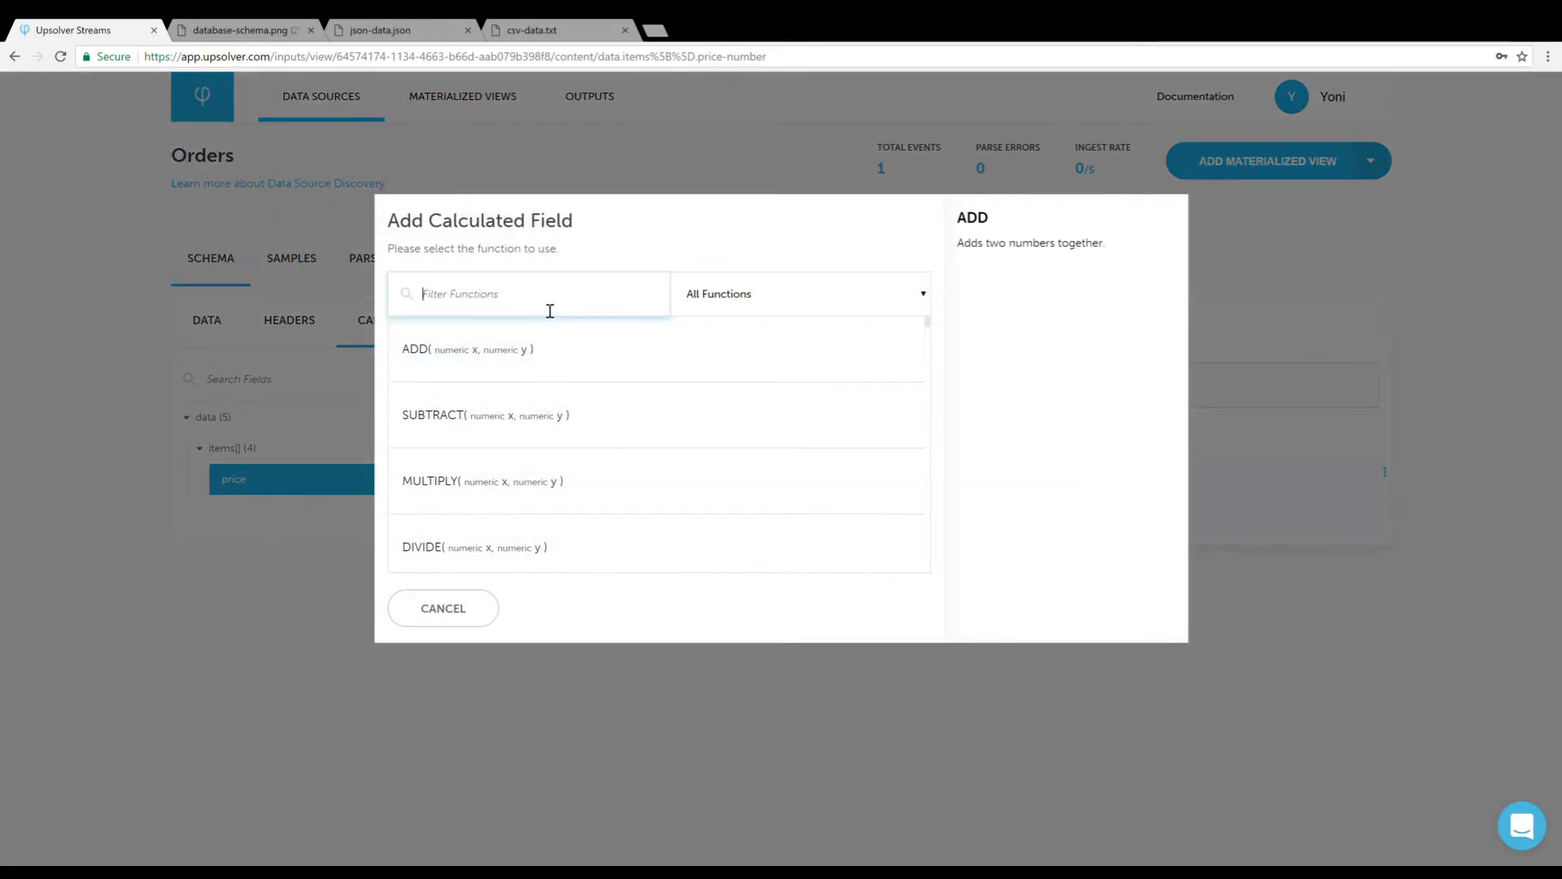
{"action": "type", "text": "SUM"}
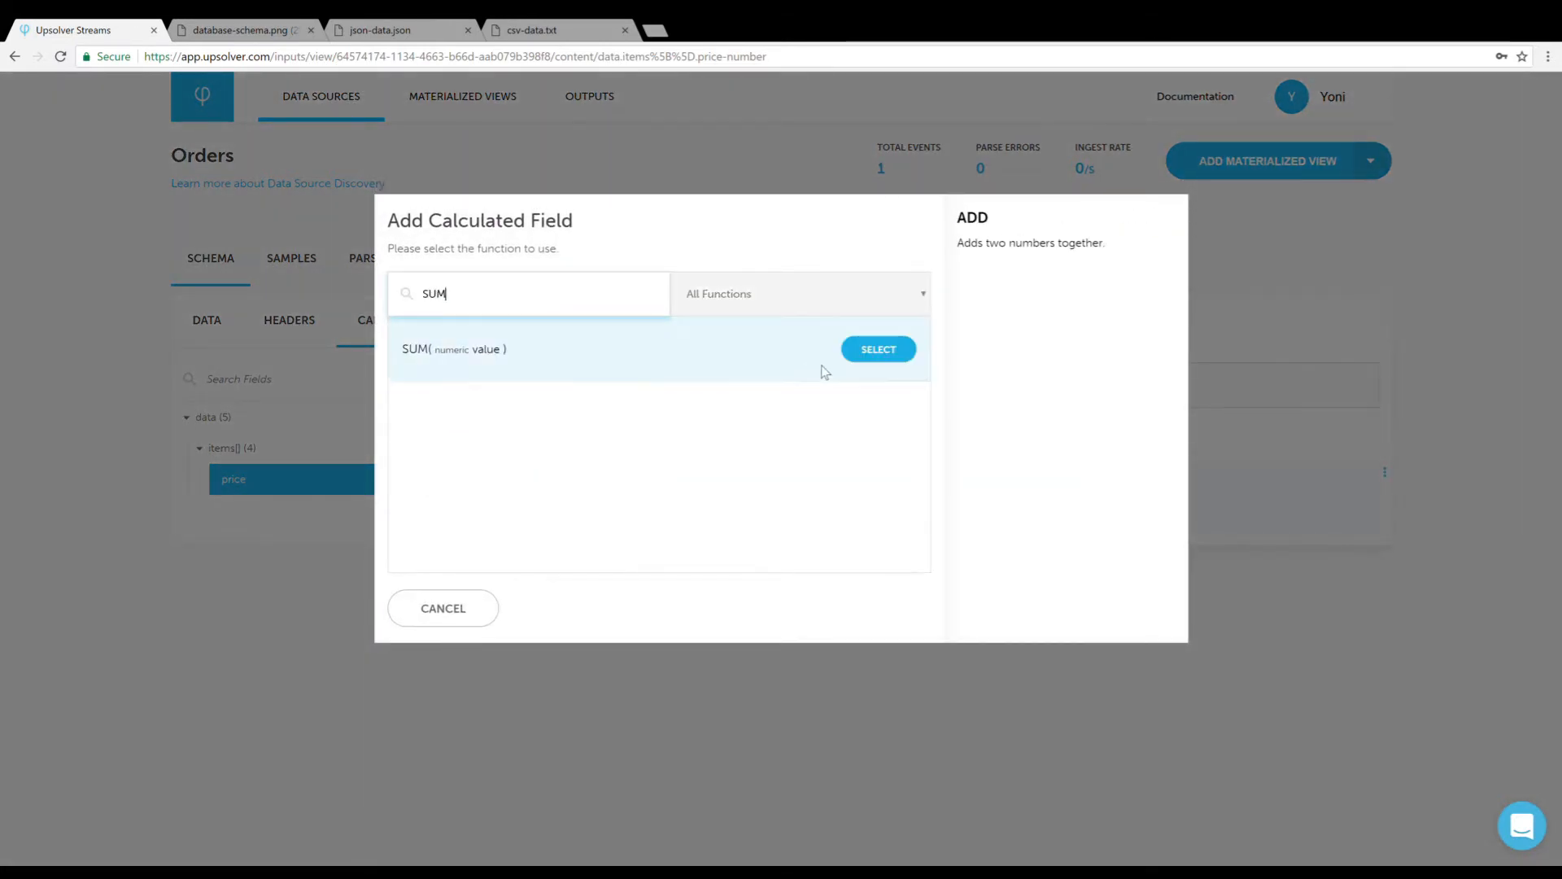
{"action": "left_click", "coordinate": [909, 362]}
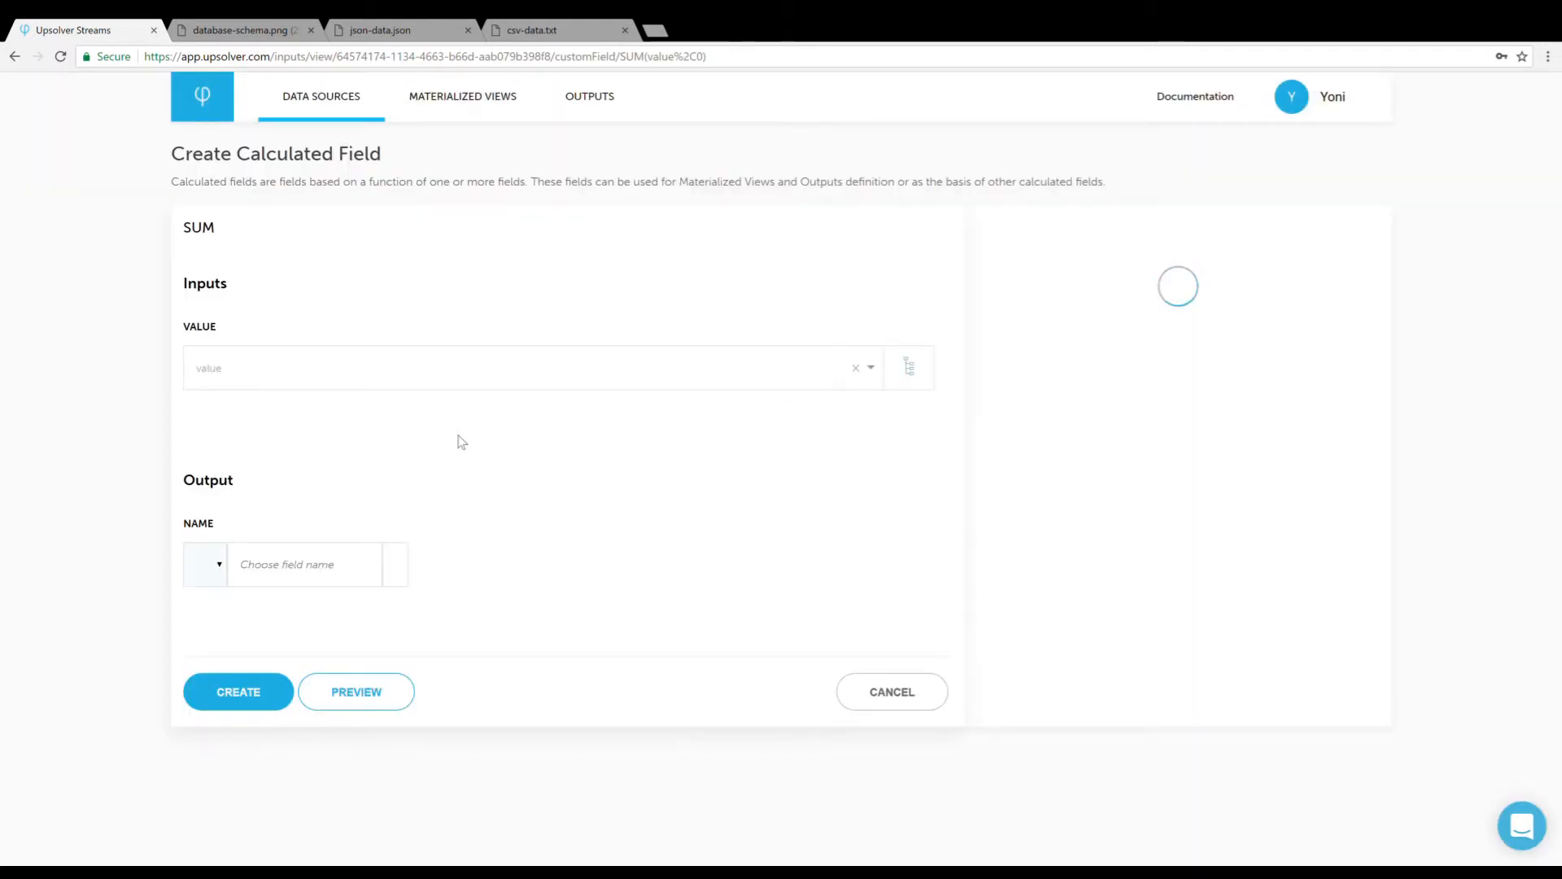
{"action": "left_click", "coordinate": [399, 379]}
{"action": "type", "text": "pri"}
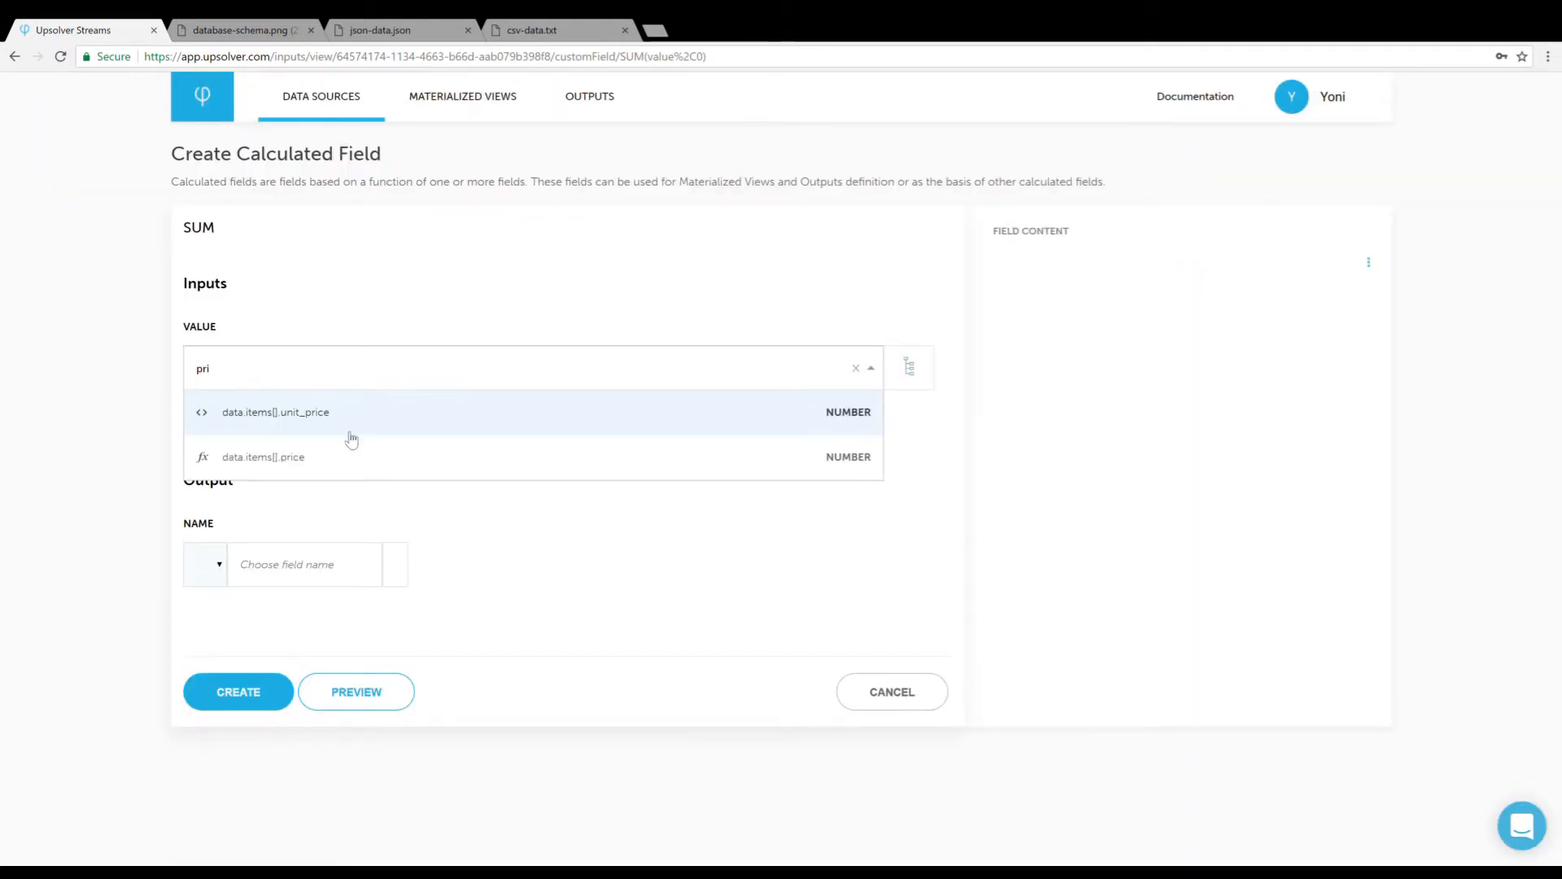
{"action": "left_click", "coordinate": [363, 470]}
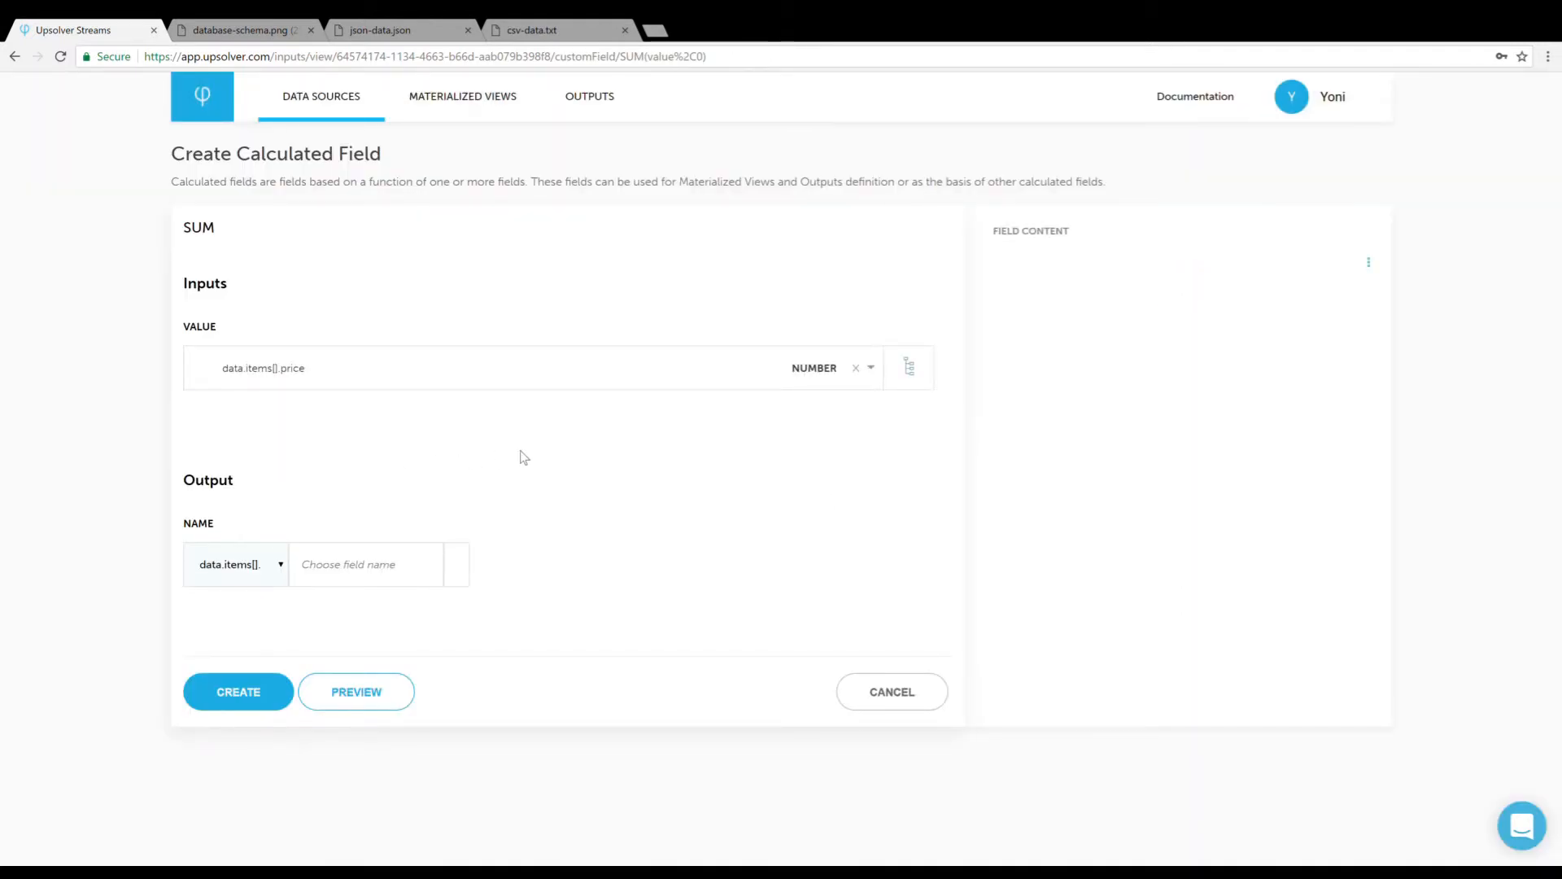
Name the SUM output total under data.items[] and preview the result.
{"action": "left_click", "coordinate": [363, 579]}
{"action": "type", "text": "total"}
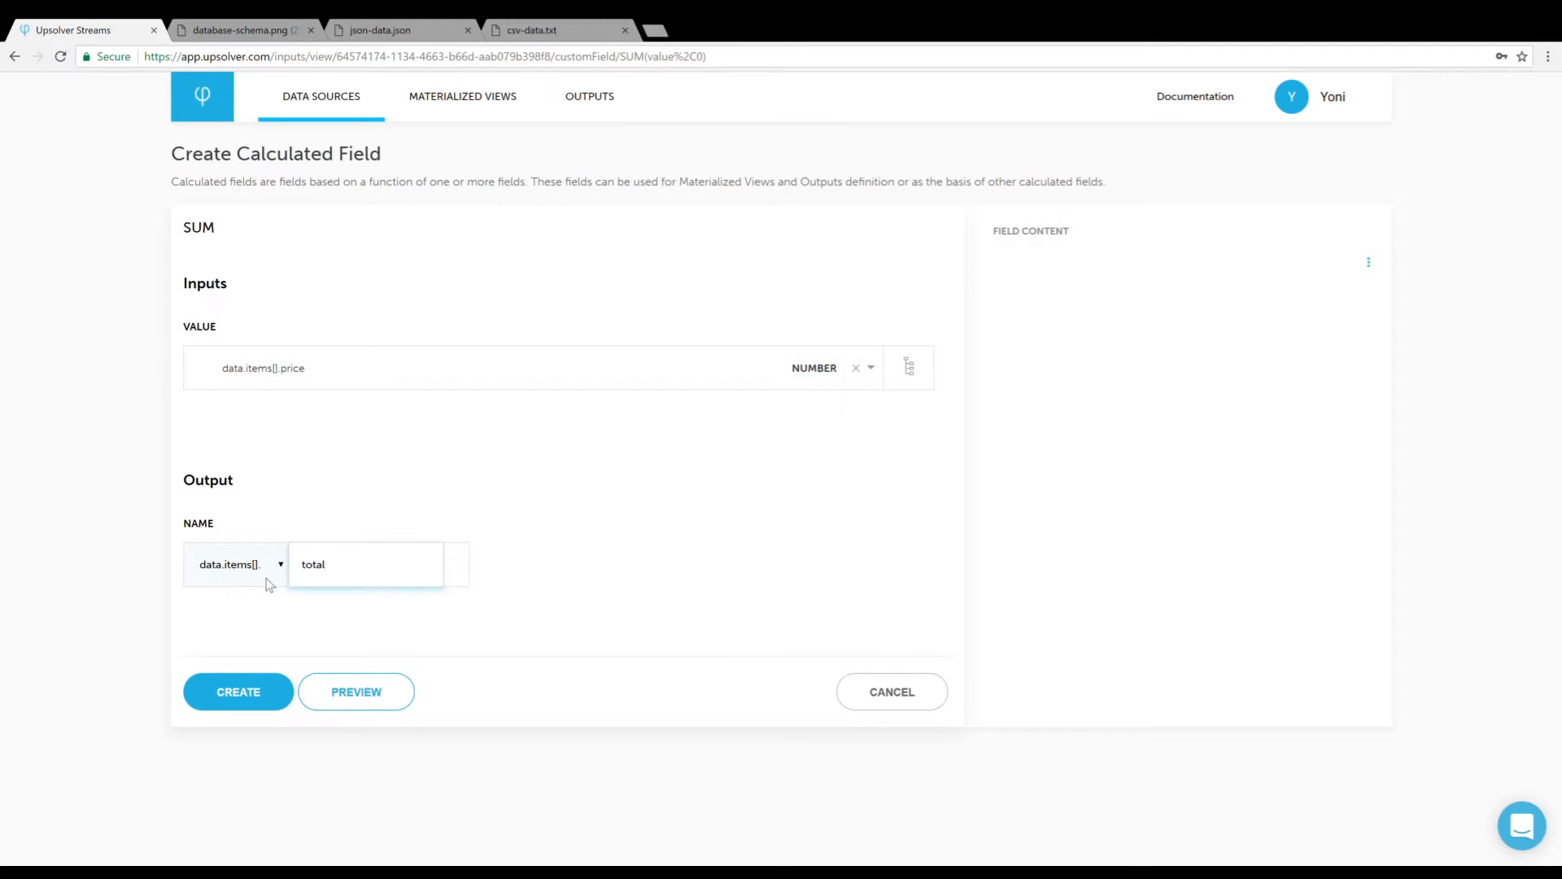
{"action": "left_click", "coordinate": [367, 698]}
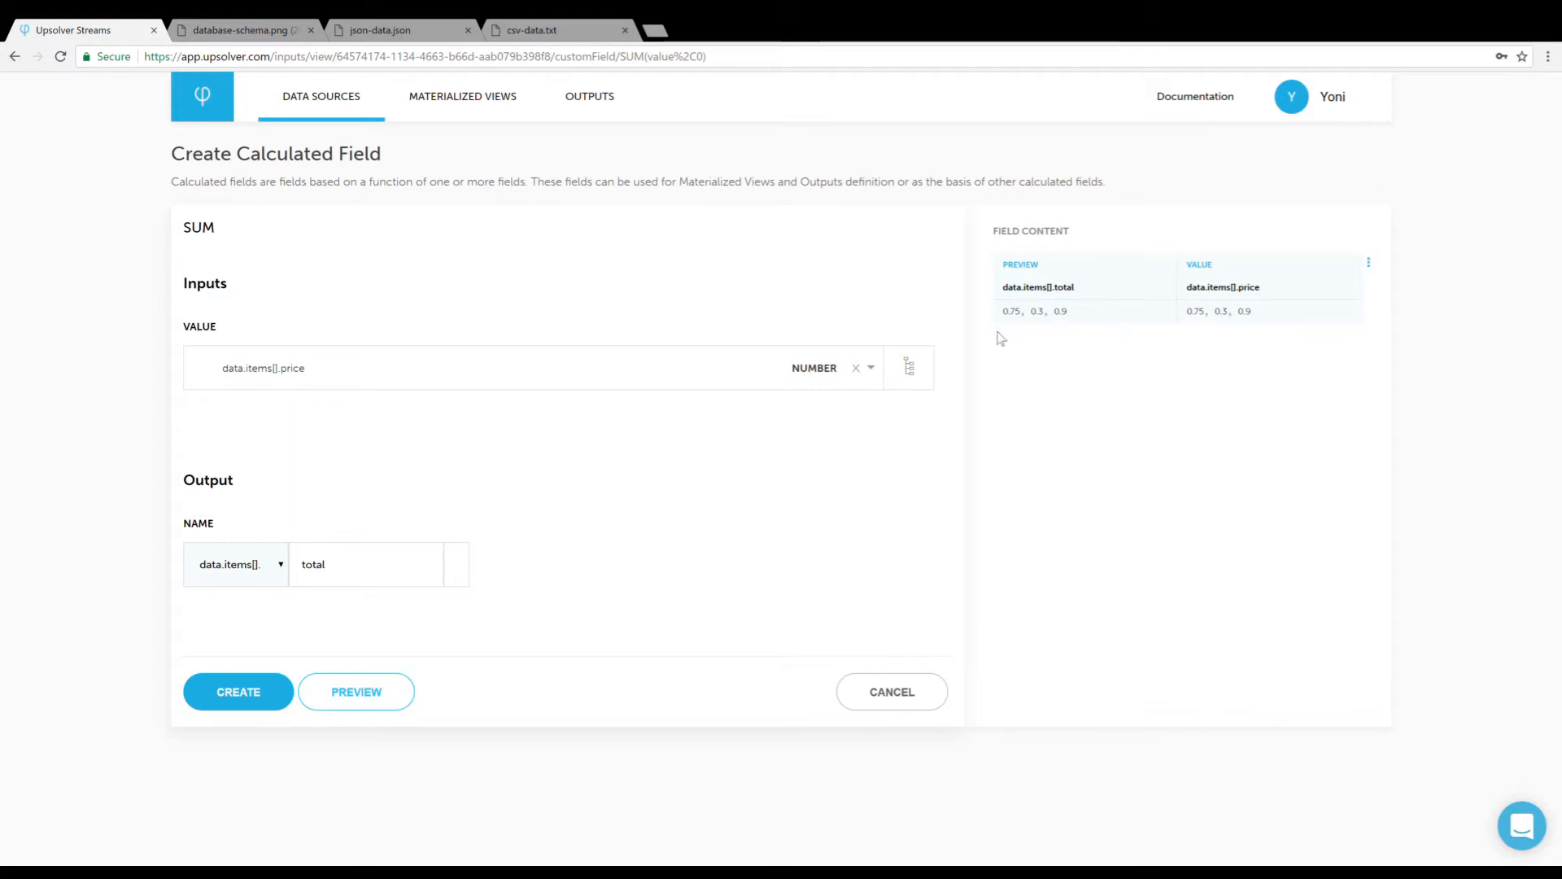
Change the total field's output prefix to data., preview the result, and create the field.
{"action": "left_click", "coordinate": [257, 577]}
{"action": "key", "text": "Up"}
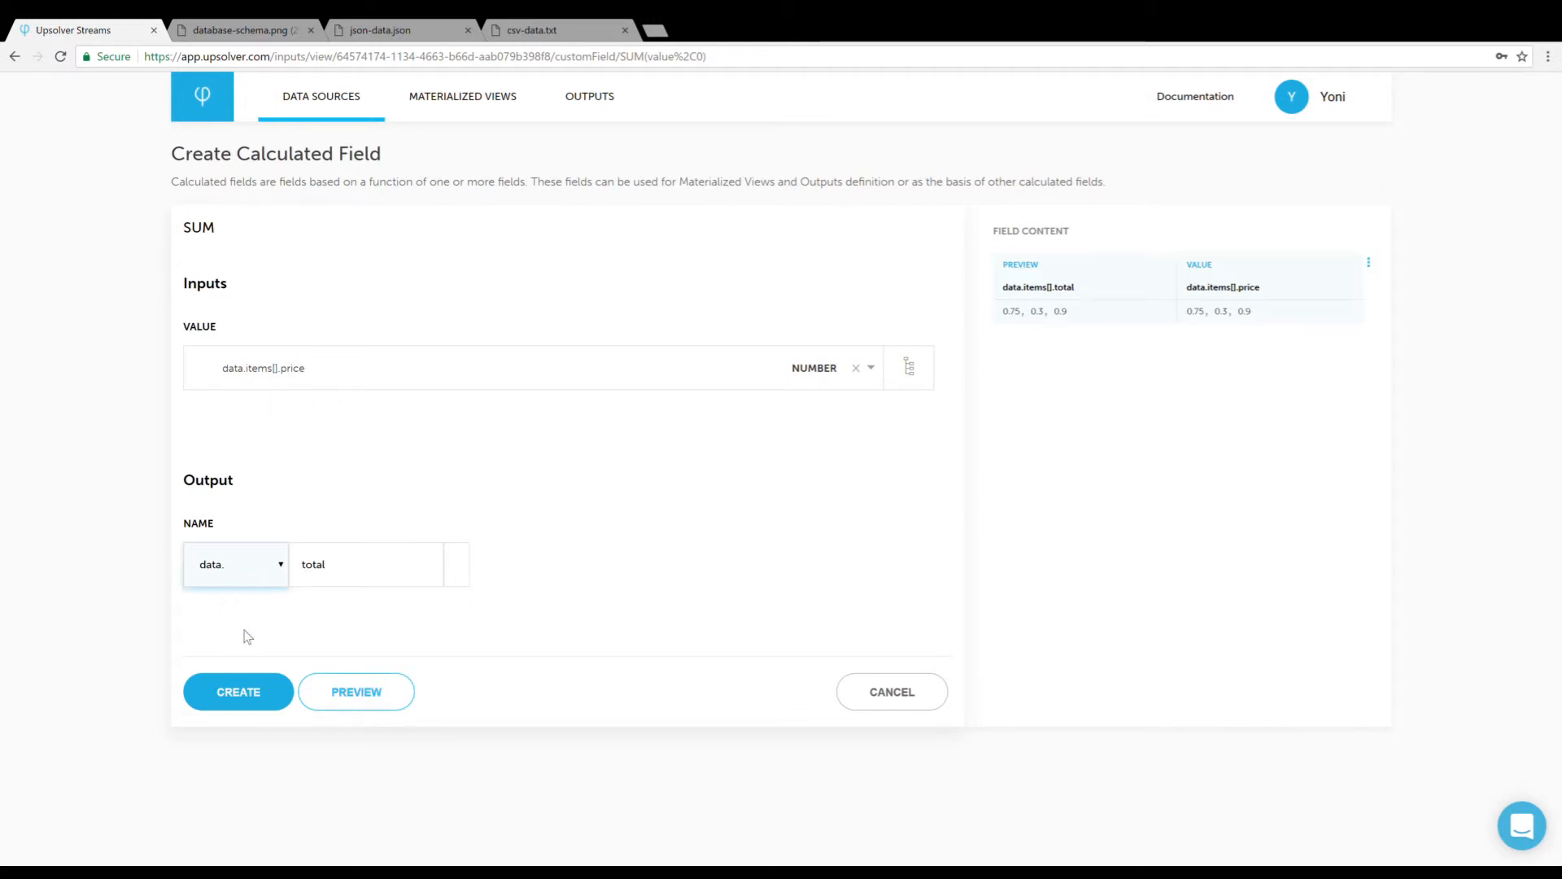
{"action": "left_click", "coordinate": [376, 704]}
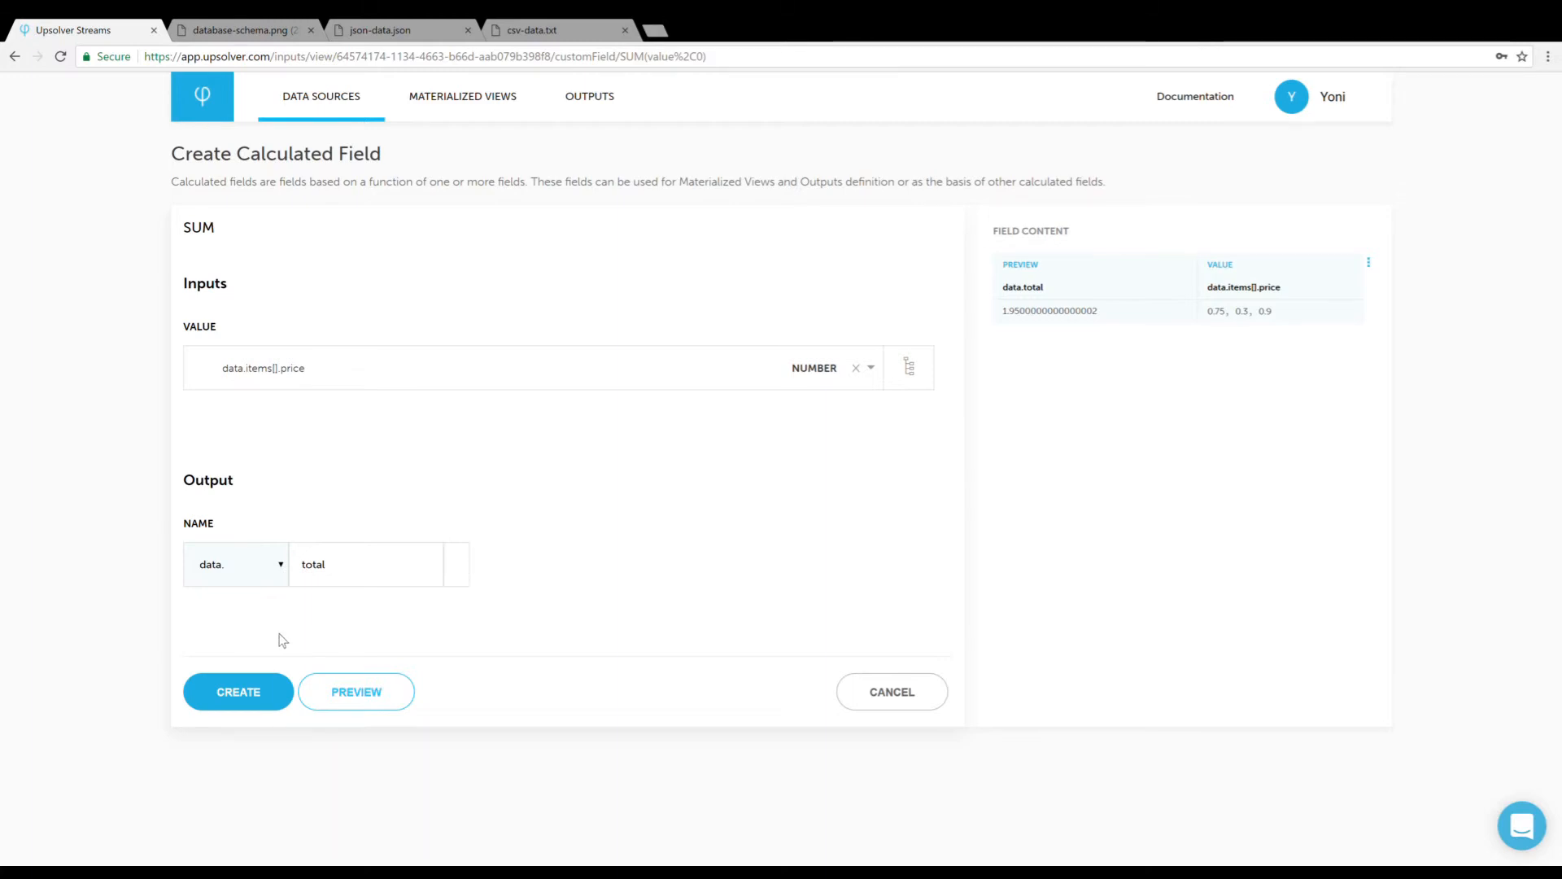
{"action": "left_click", "coordinate": [261, 693]}
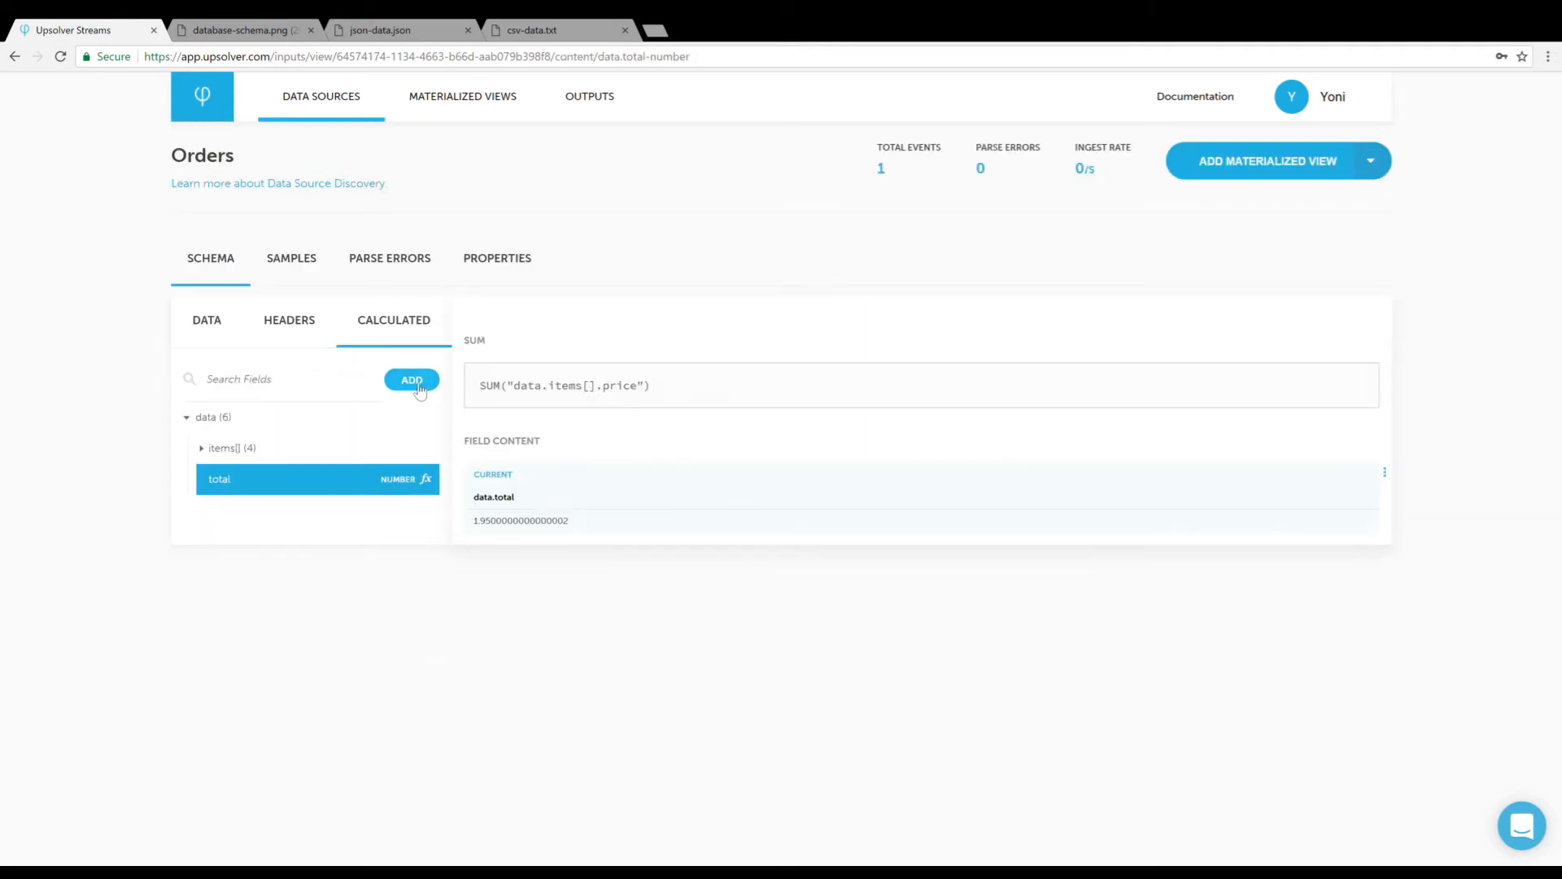
Start a calculated field using the MESSAGE_FORMAT function with the format string {0}-{1}.
{"action": "left_click", "coordinate": [412, 380]}
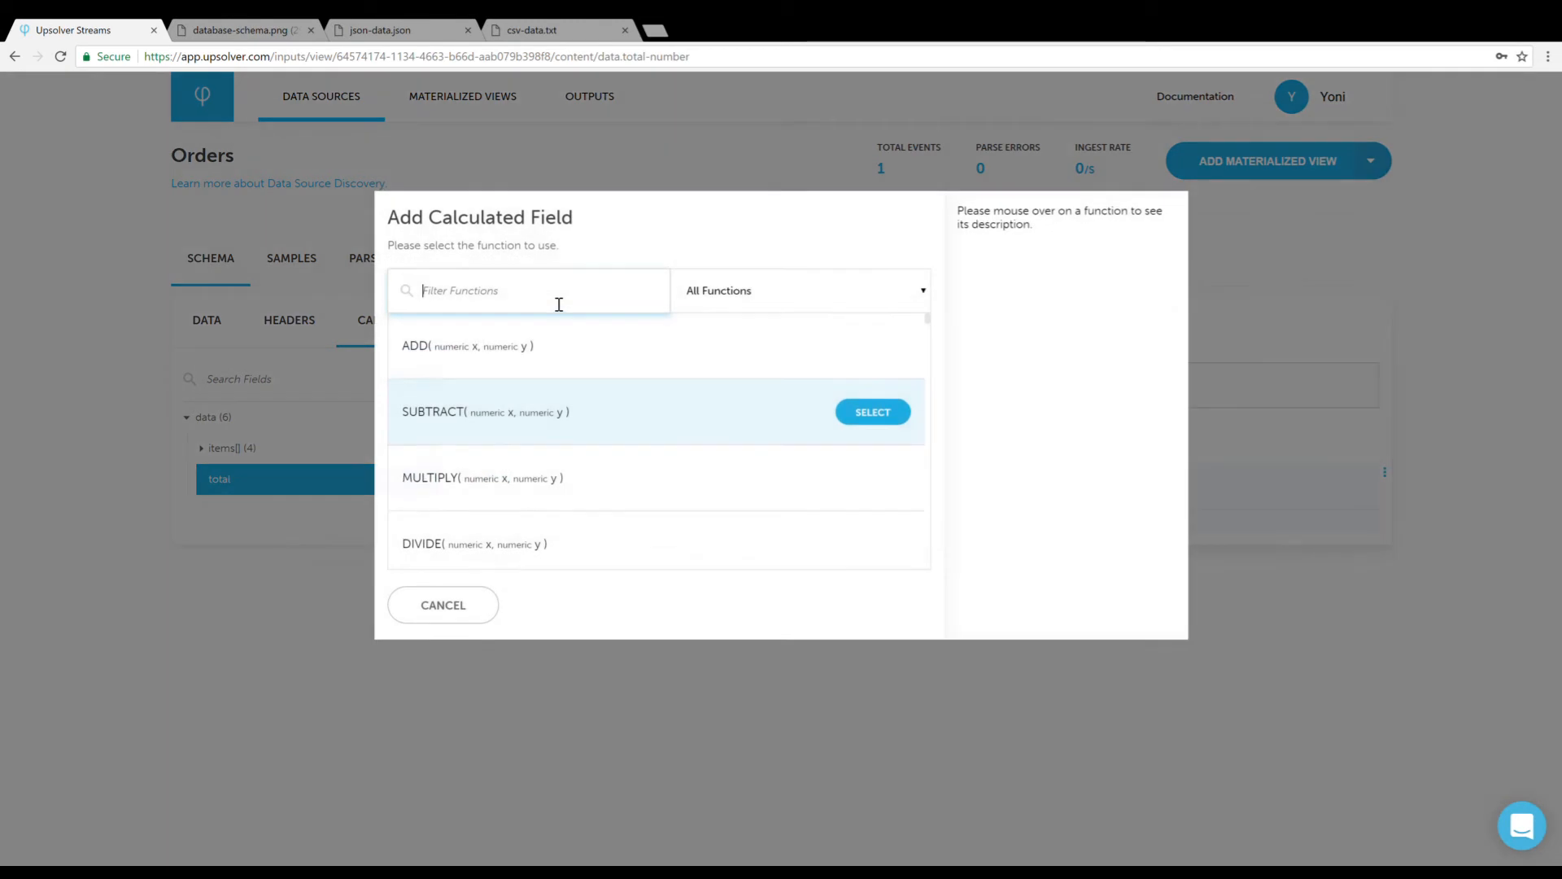
{"action": "type", "text": "MESSAGE"}
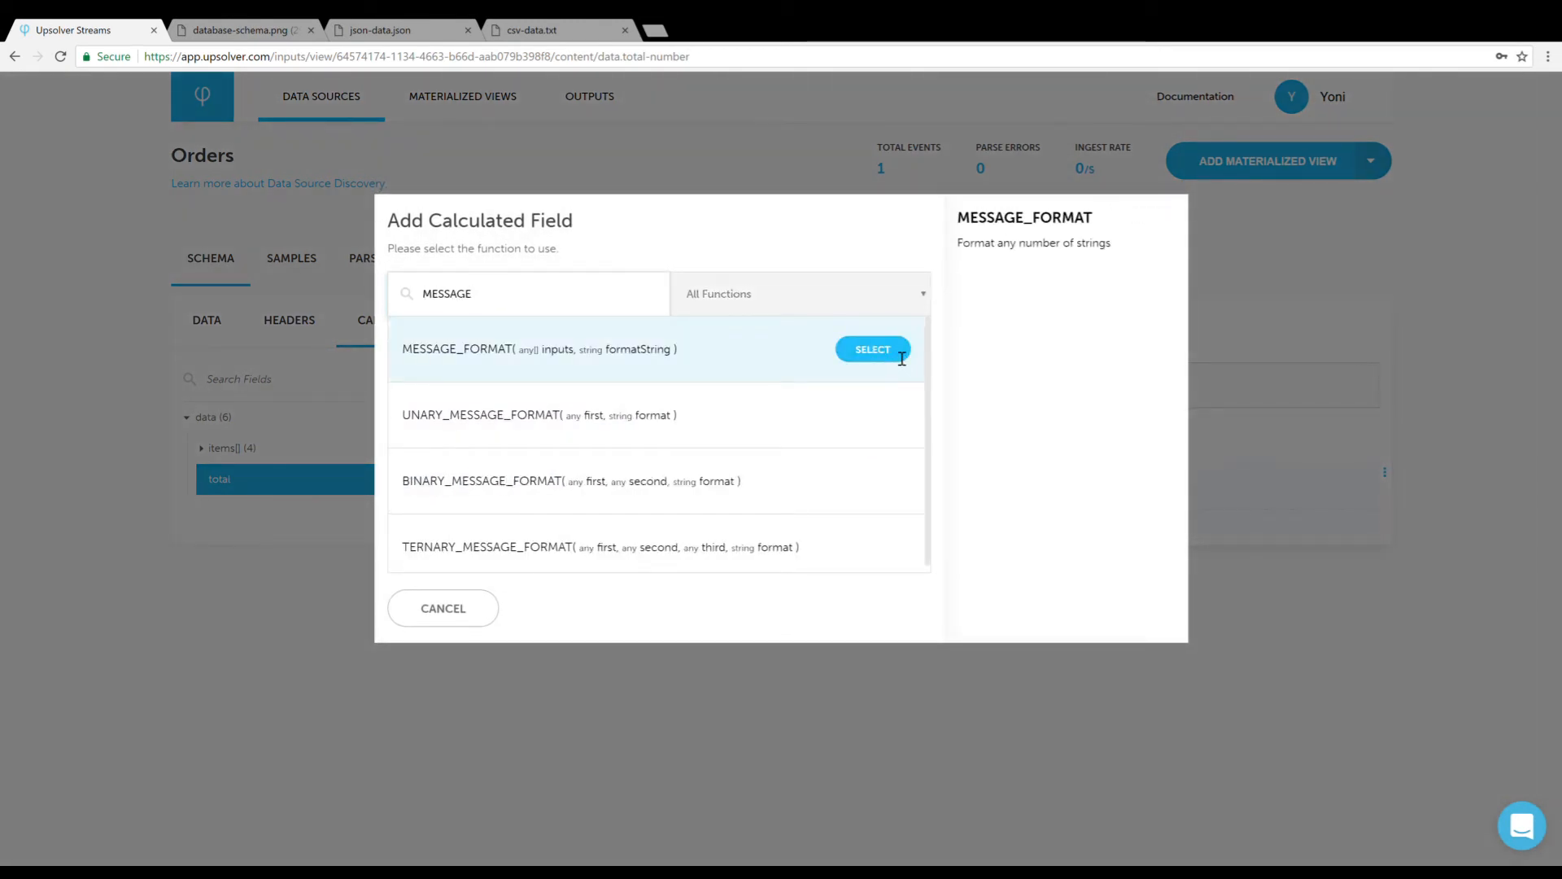
{"action": "left_click", "coordinate": [872, 349]}
{"action": "left_click", "coordinate": [330, 374]}
{"action": "type", "text": "{0"}
{"action": "type", "text": "1}"}
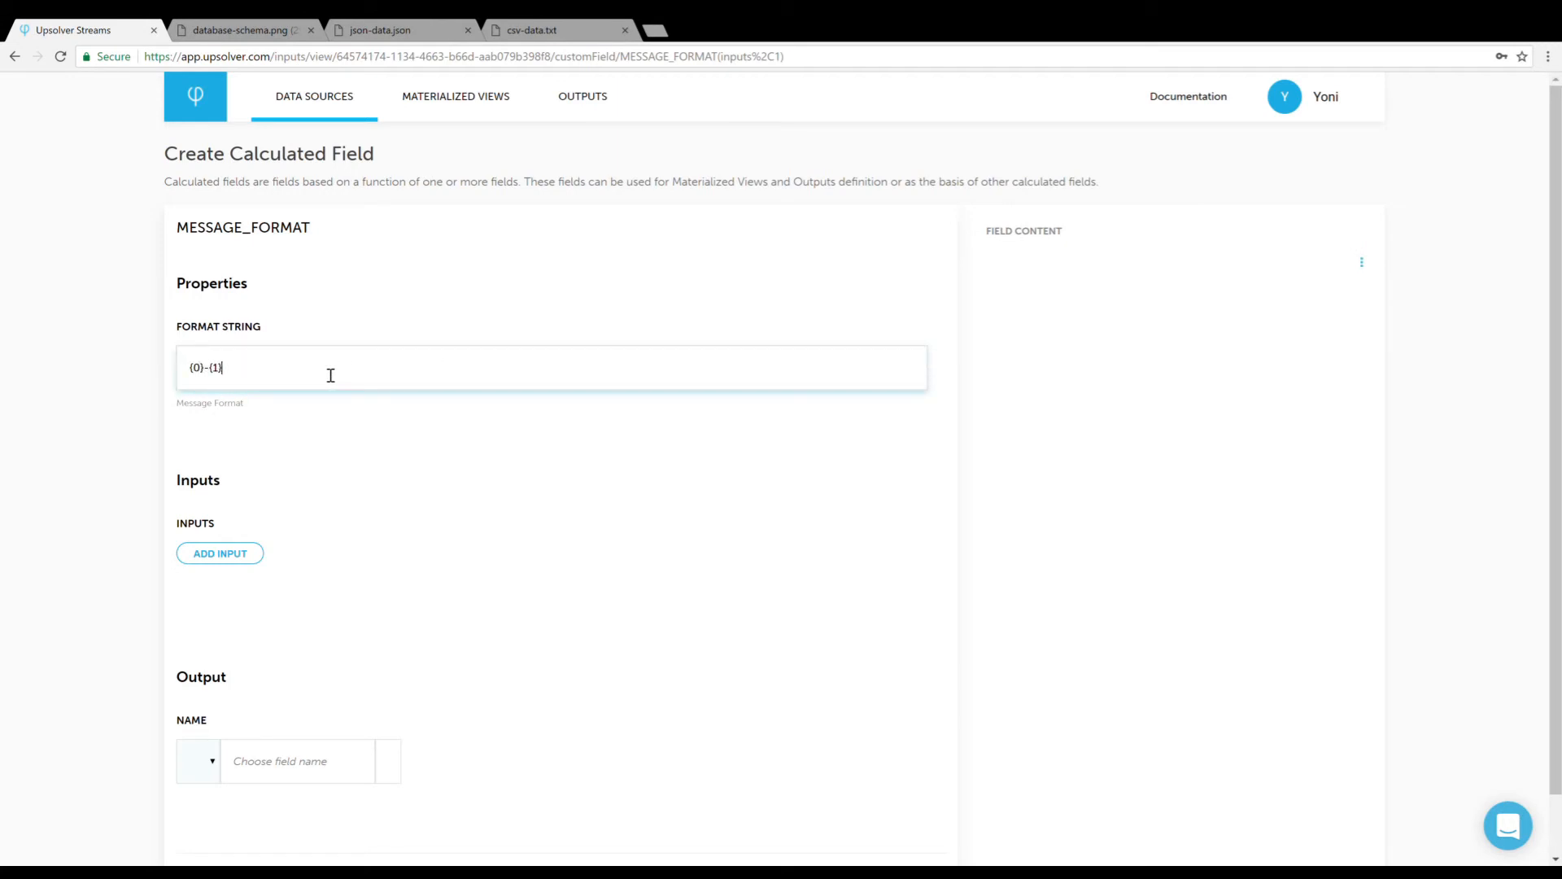
Add data.id and data.items[].name as the two inputs of the MESSAGE_FORMAT field.
{"action": "left_click", "coordinate": [241, 563]}
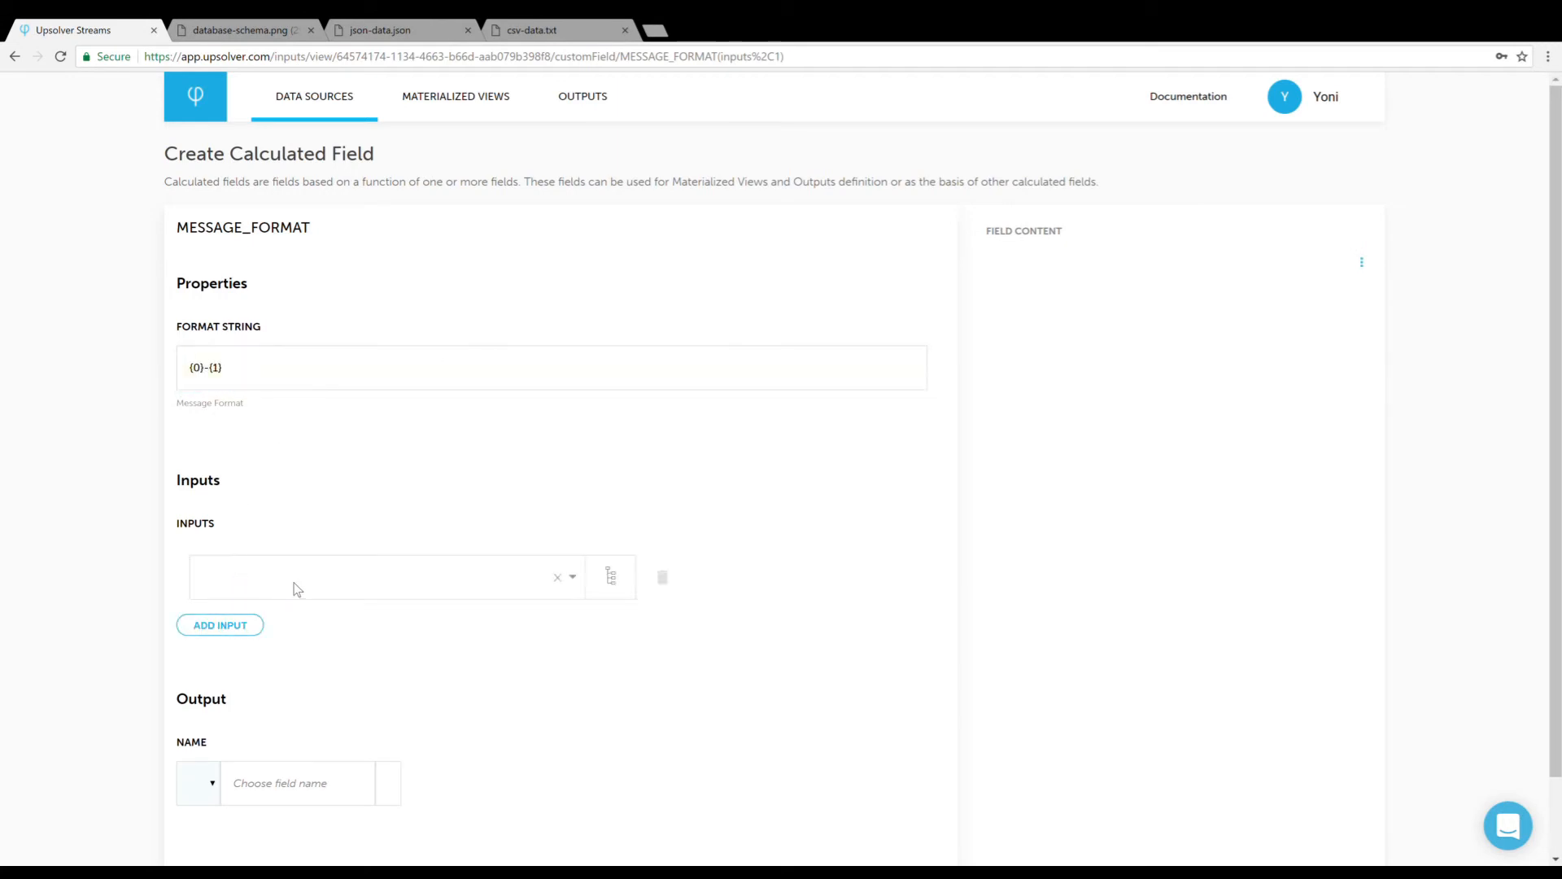
{"action": "left_click", "coordinate": [305, 590]}
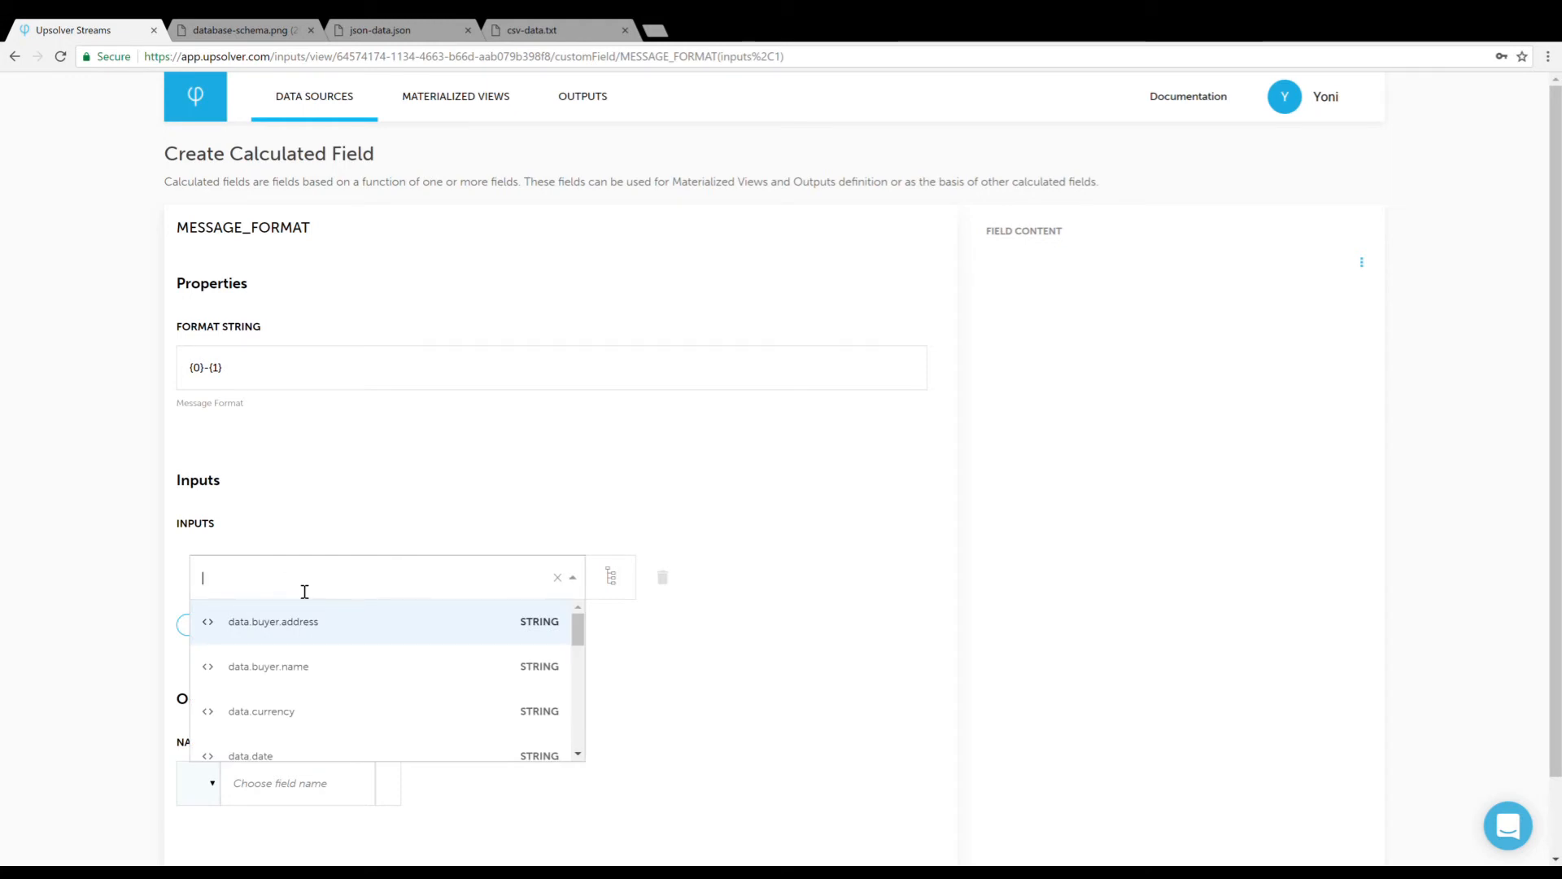
{"action": "type", "text": "id"}
{"action": "key", "text": "Return"}
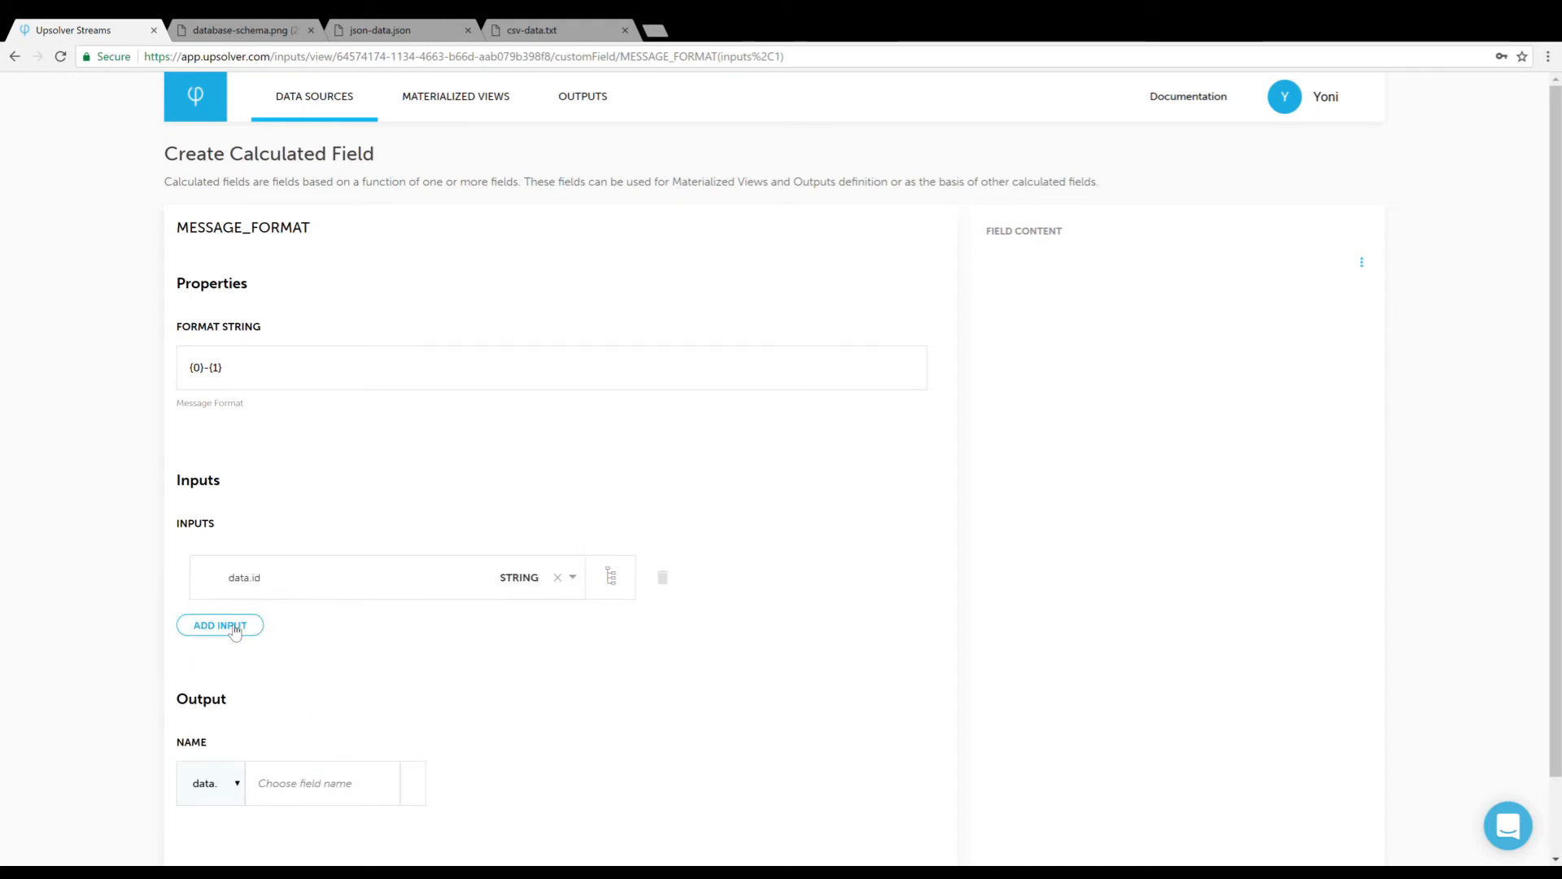
{"action": "left_click", "coordinate": [325, 638]}
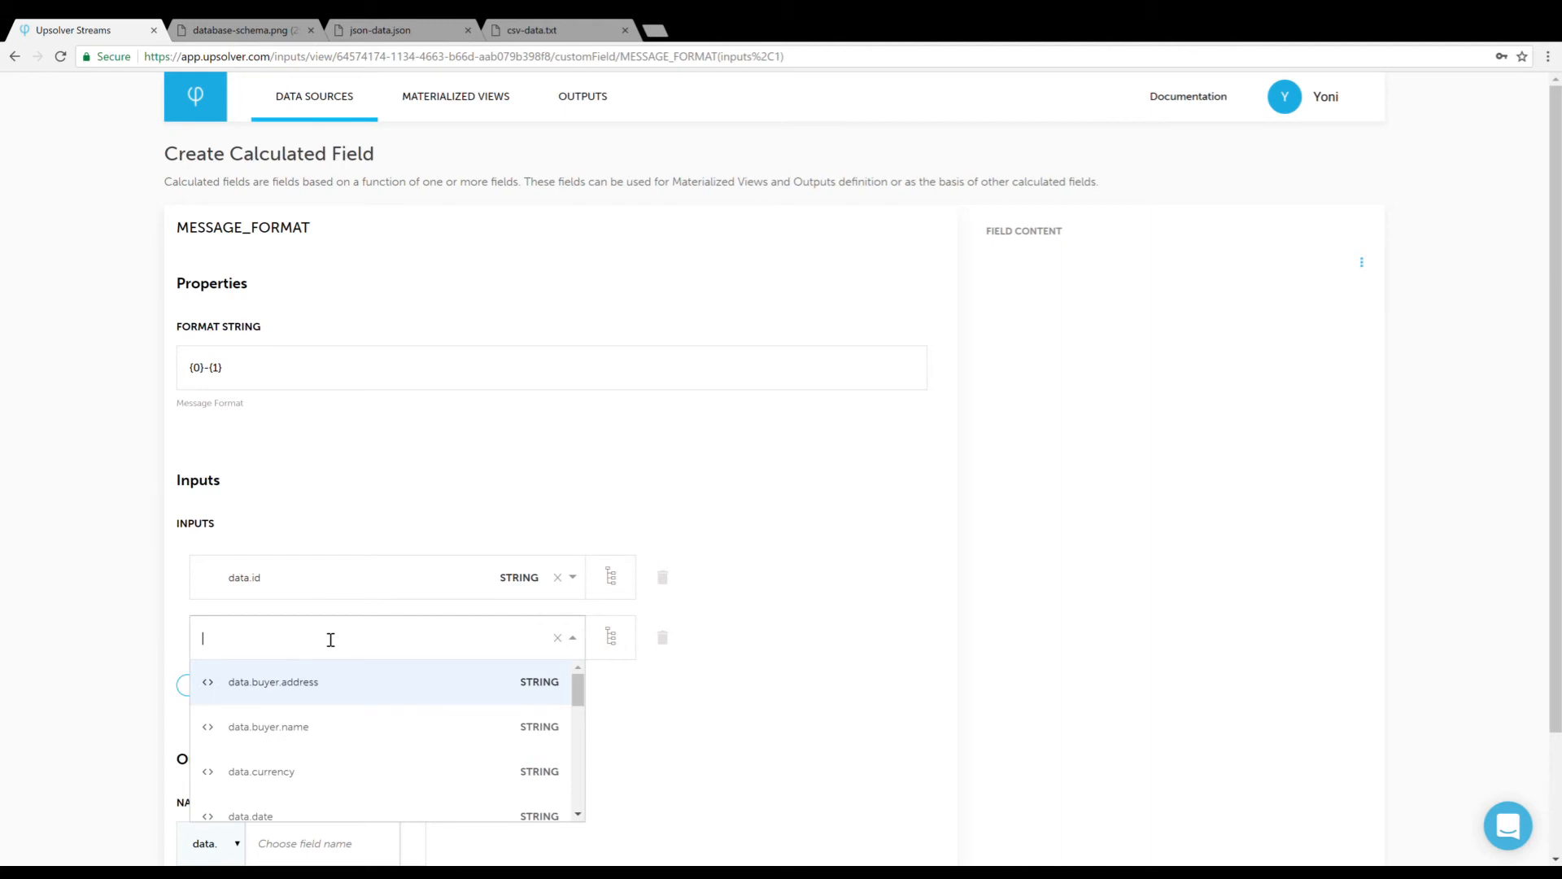
{"action": "type", "text": "name"}
{"action": "left_click", "coordinate": [338, 731]}
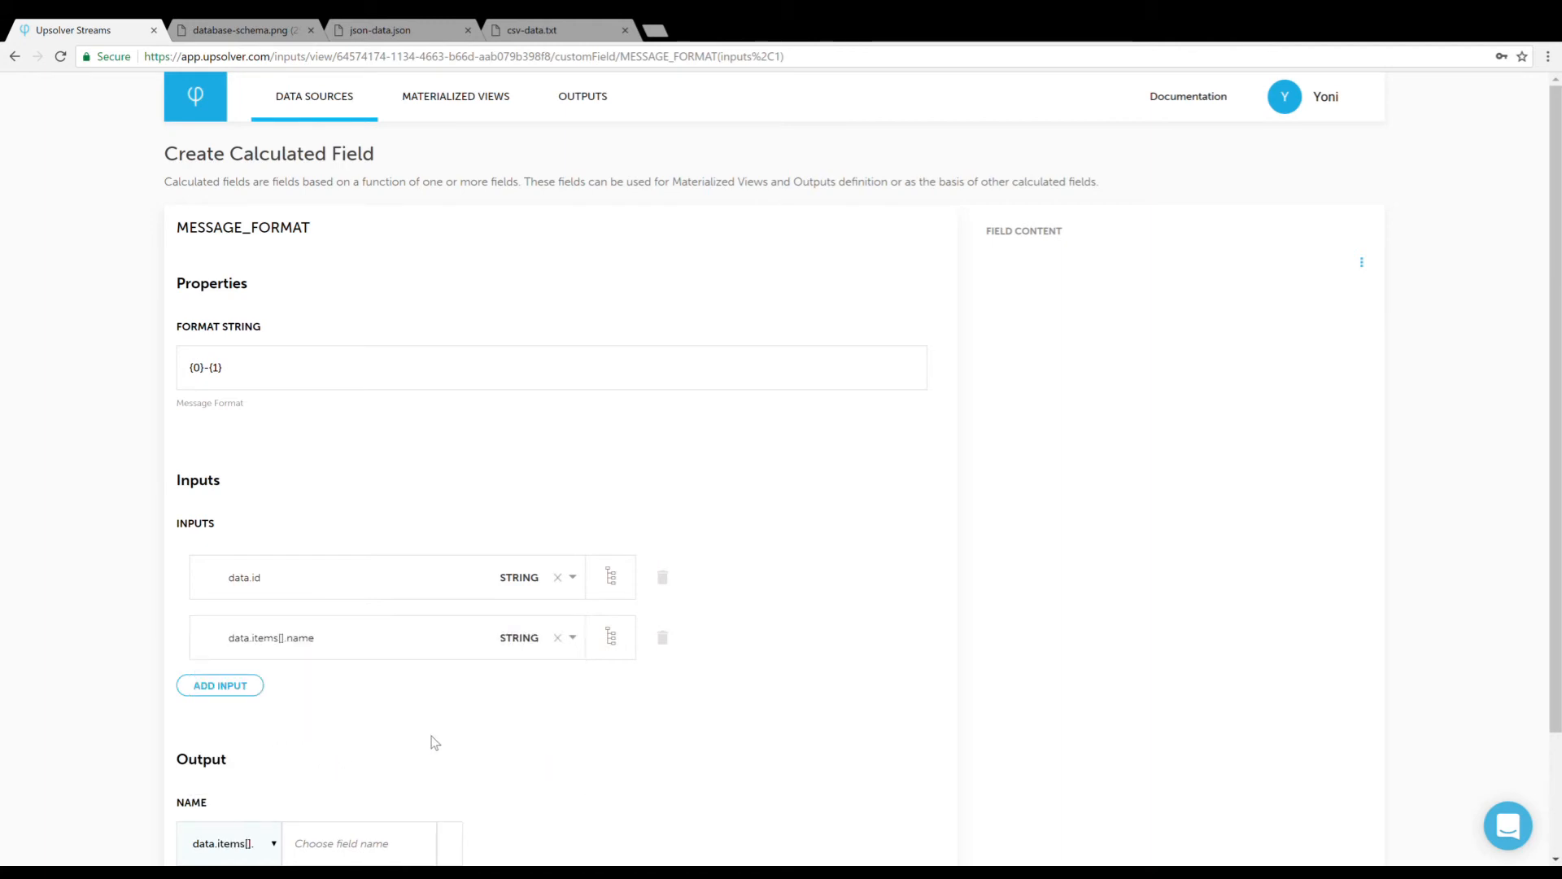
Name the MESSAGE_FORMAT output id under data.items[] and preview the result.
{"action": "scroll", "coordinate": [600, 754], "scroll_direction": "down", "scroll_amount": 1}
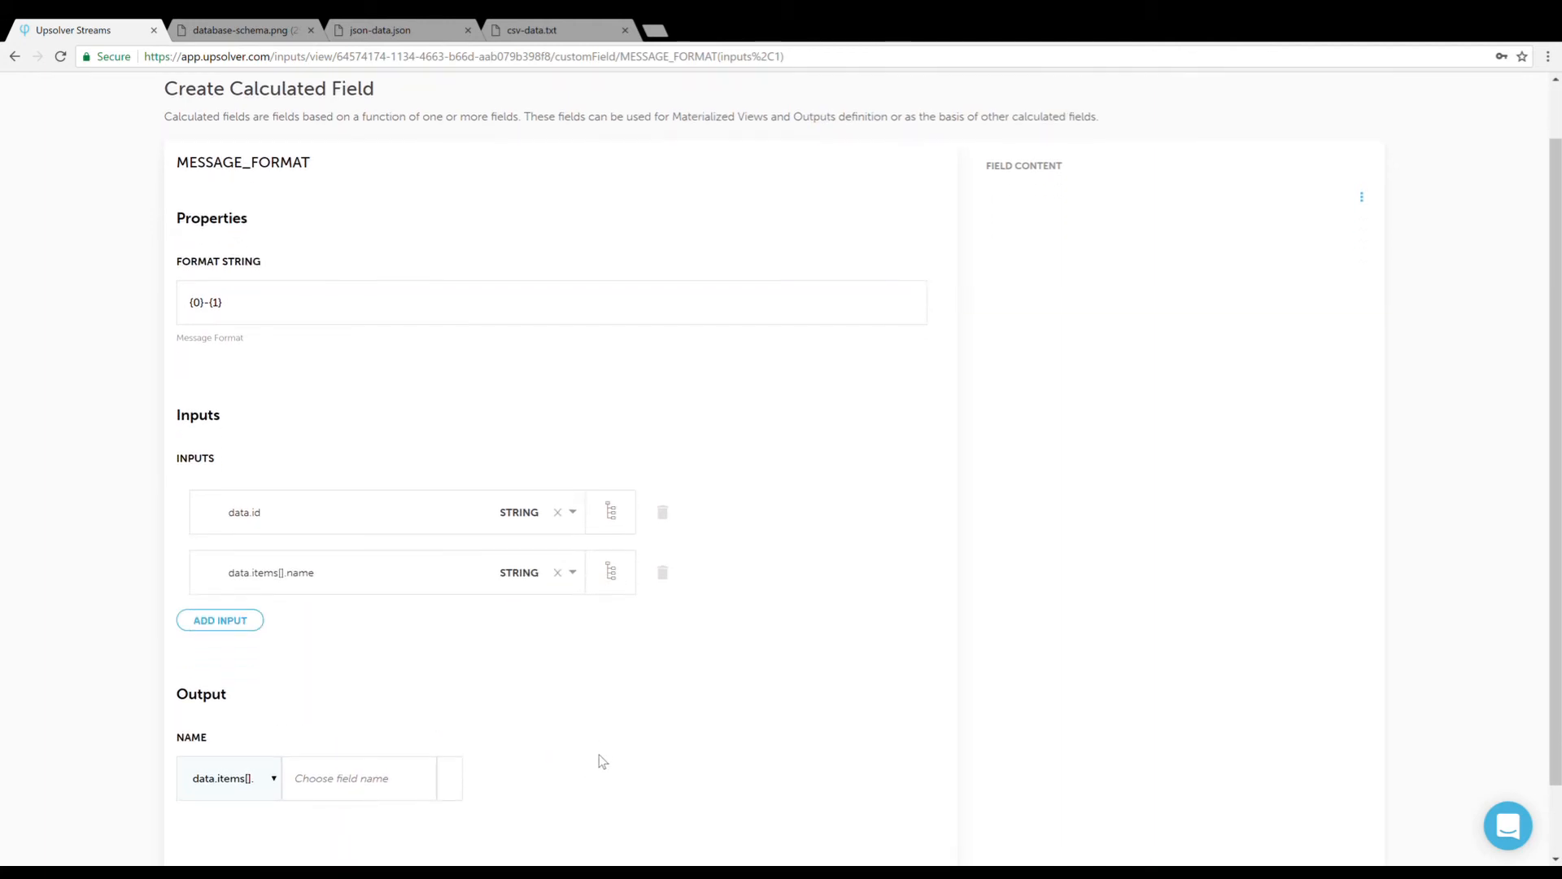
{"action": "scroll", "coordinate": [598, 760], "scroll_direction": "down", "scroll_amount": 1}
{"action": "left_click", "coordinate": [353, 709]}
{"action": "type", "text": "id"}
{"action": "left_click", "coordinate": [349, 822]}
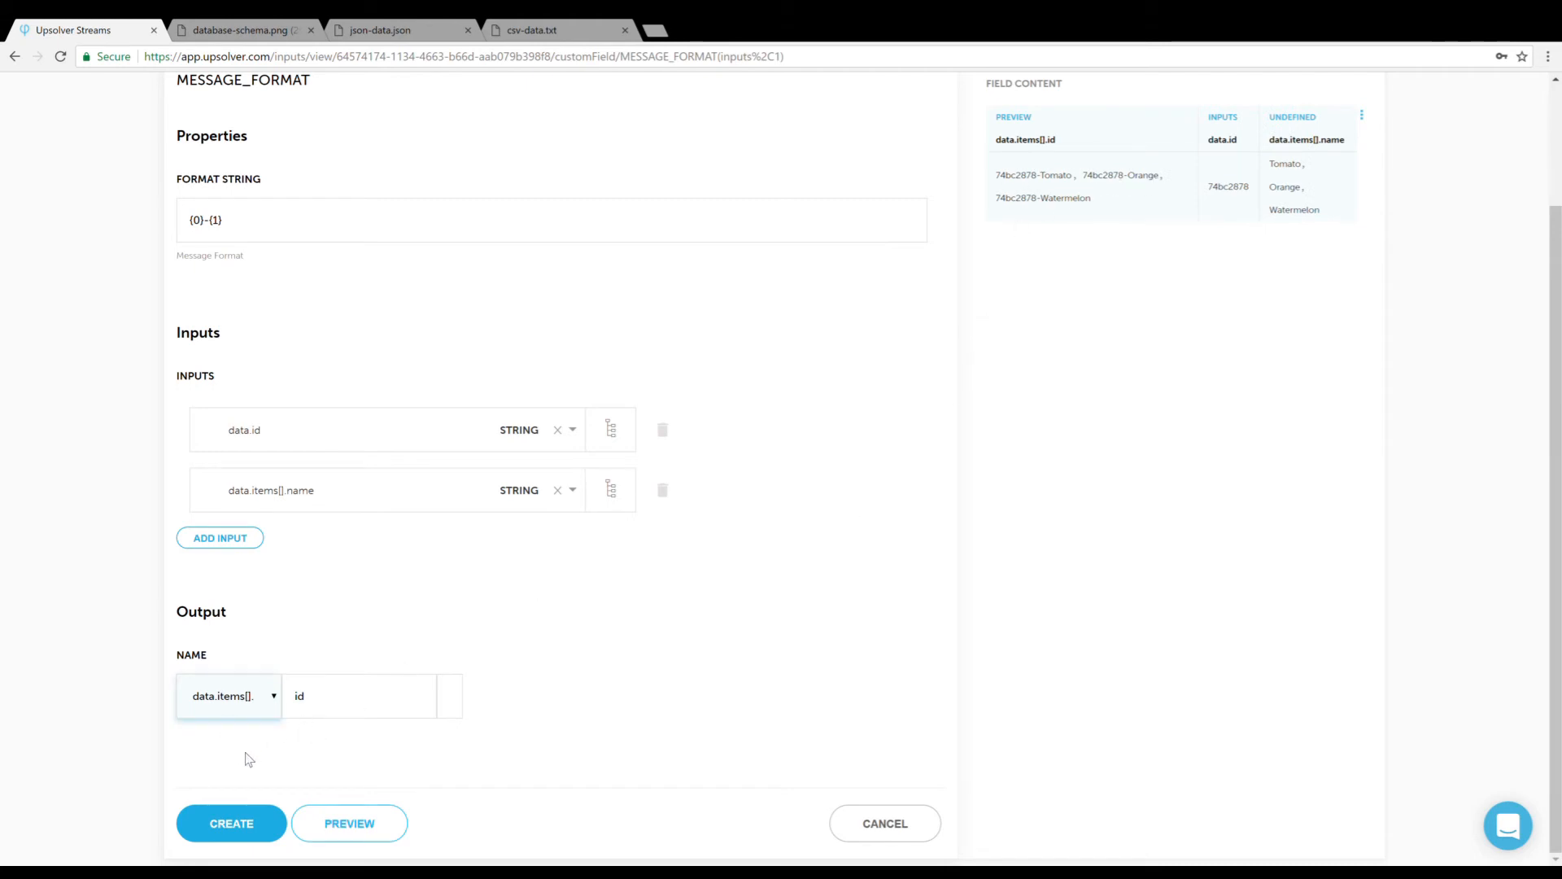
Preview the id output with the data. prefix, set the prefix back to data.items[]., and create the field.
{"action": "left_click", "coordinate": [358, 824]}
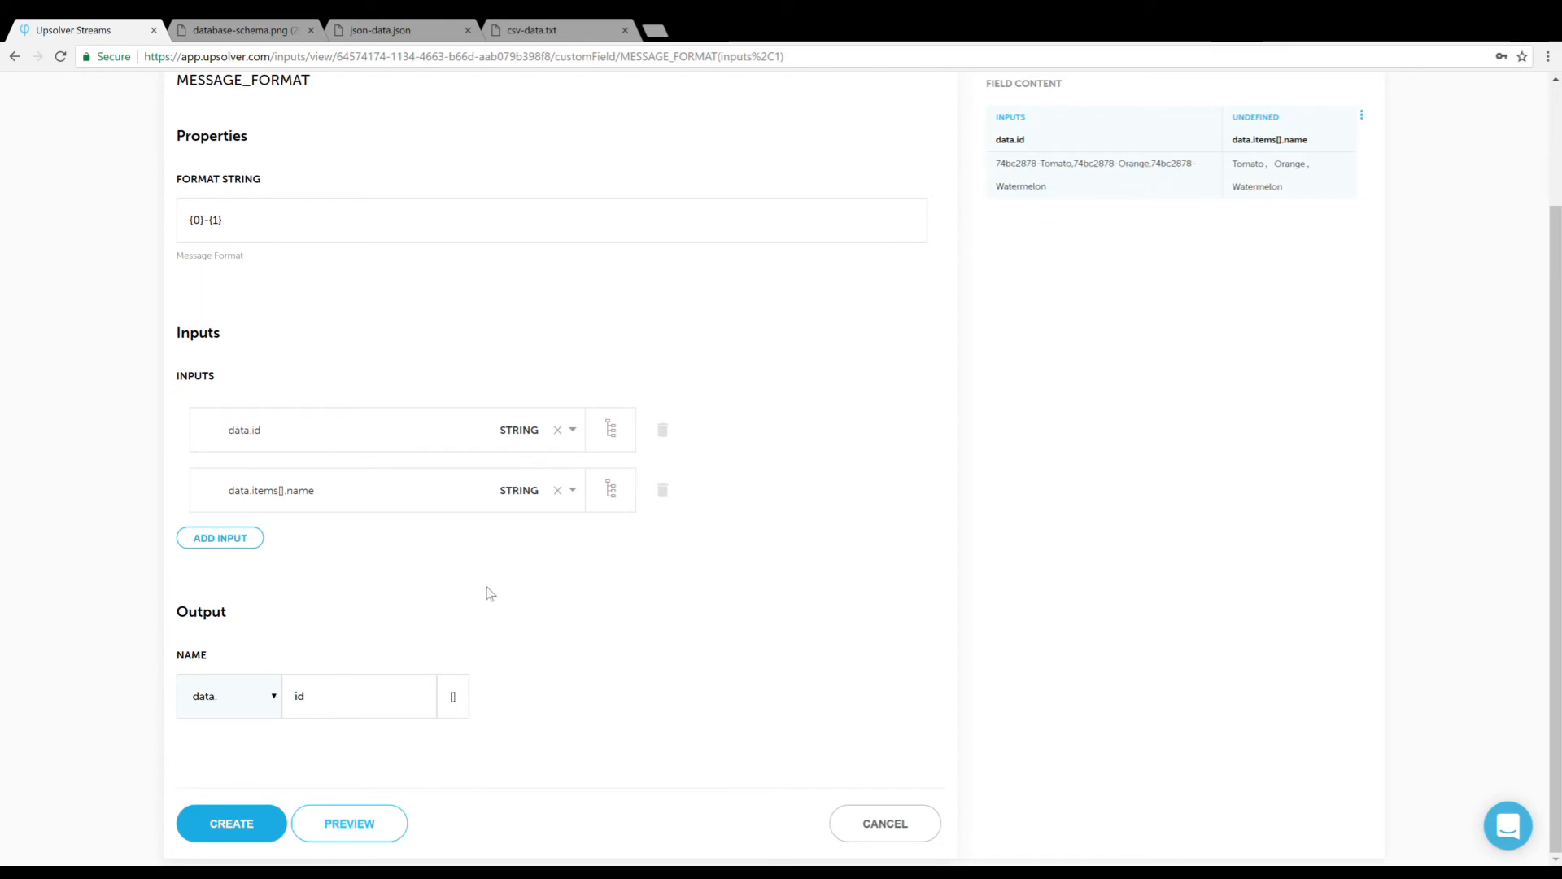
{"action": "left_click", "coordinate": [252, 740]}
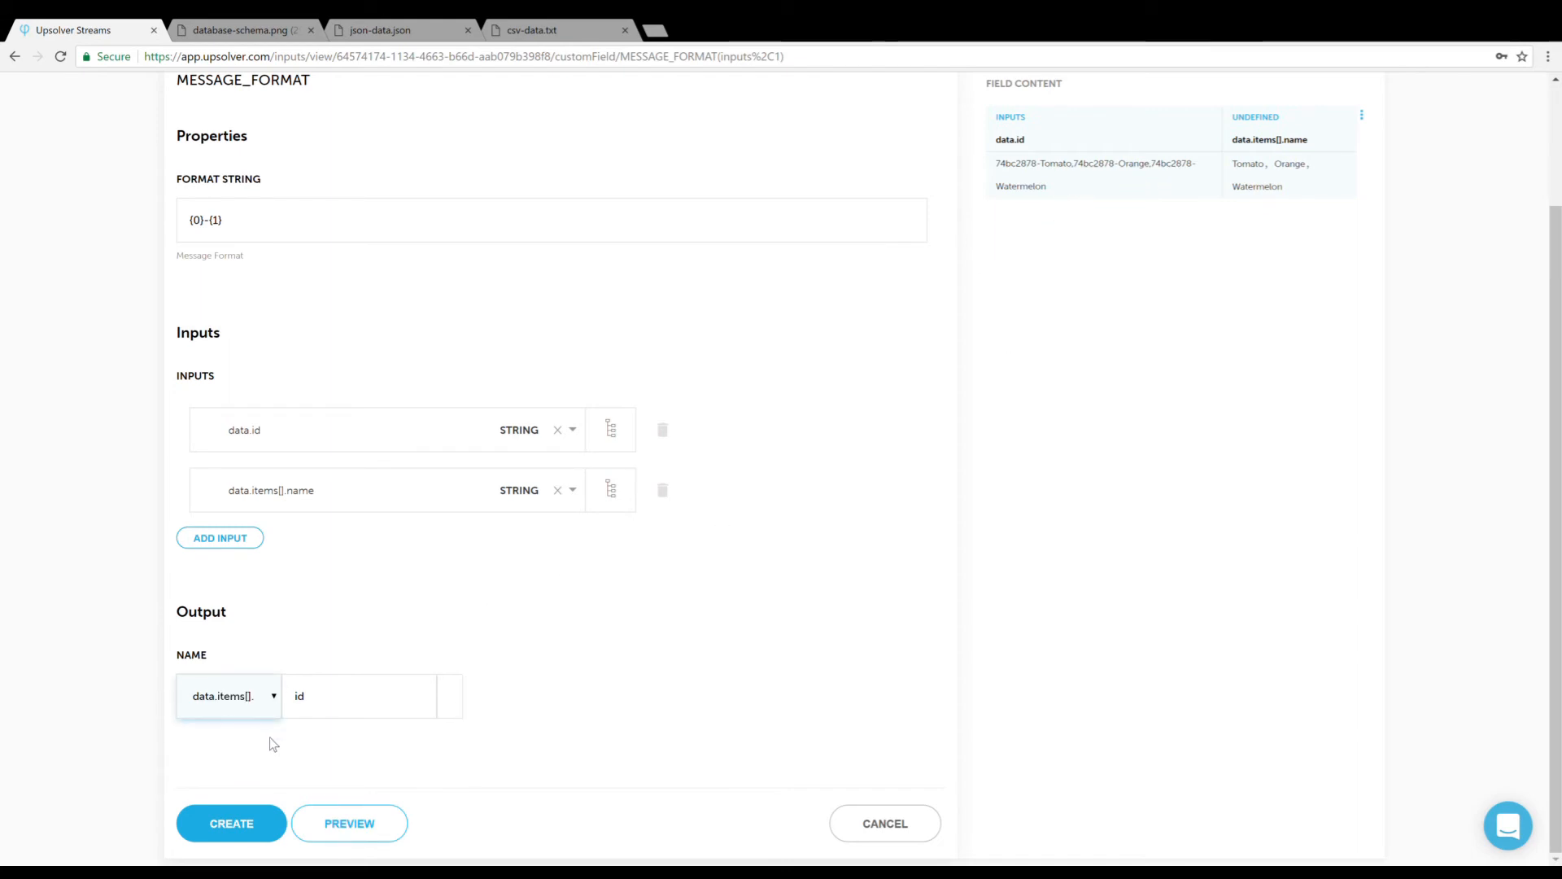
{"action": "left_click", "coordinate": [232, 823]}
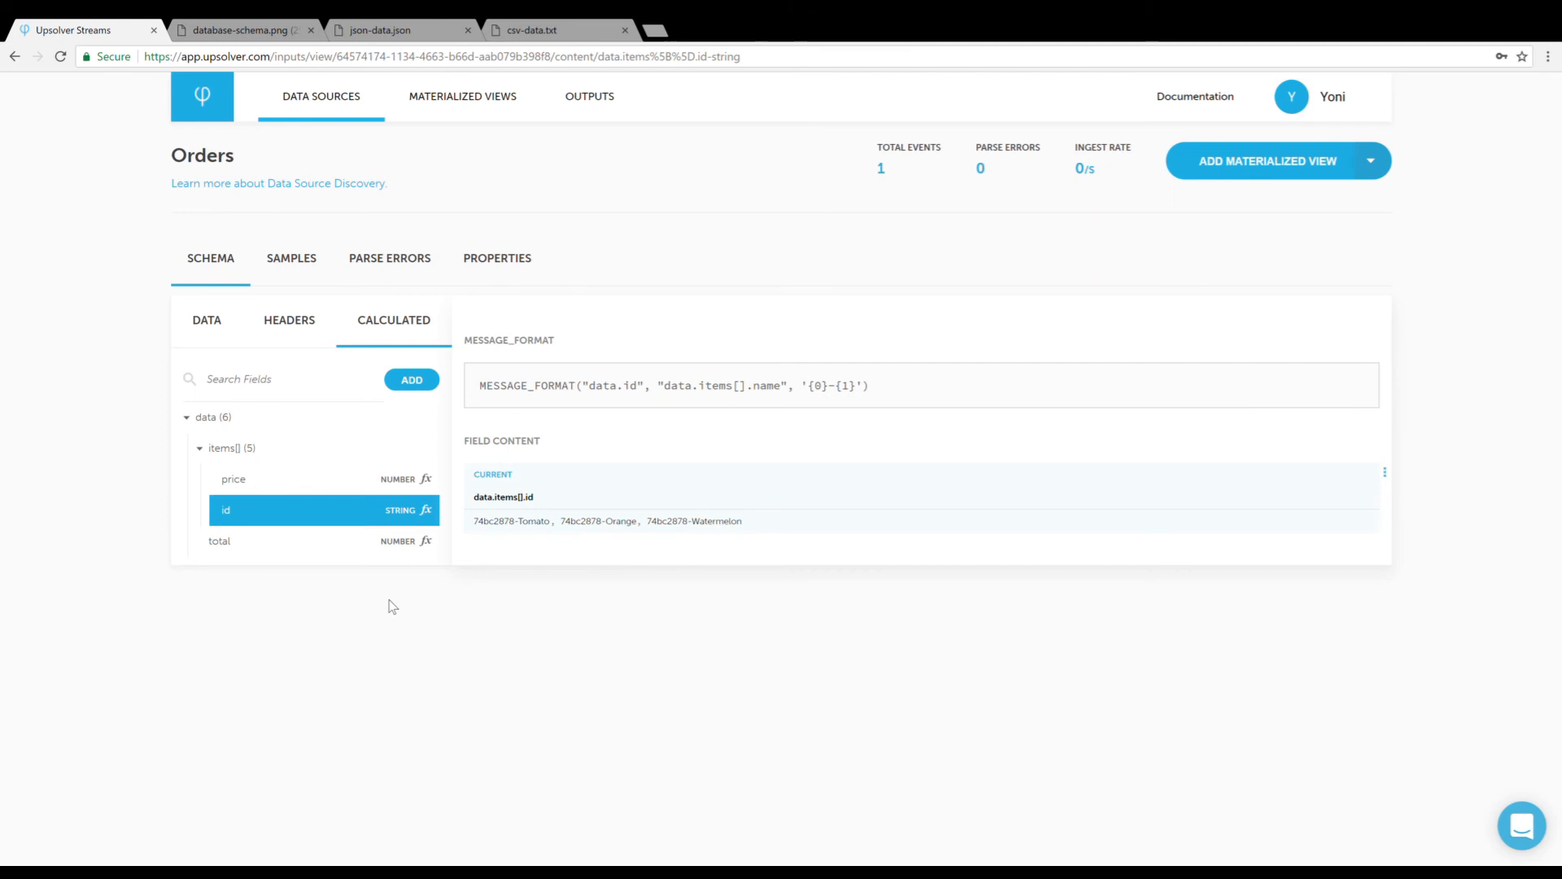
Show the full data field list of the Orders schema.
{"action": "left_click", "coordinate": [218, 338]}
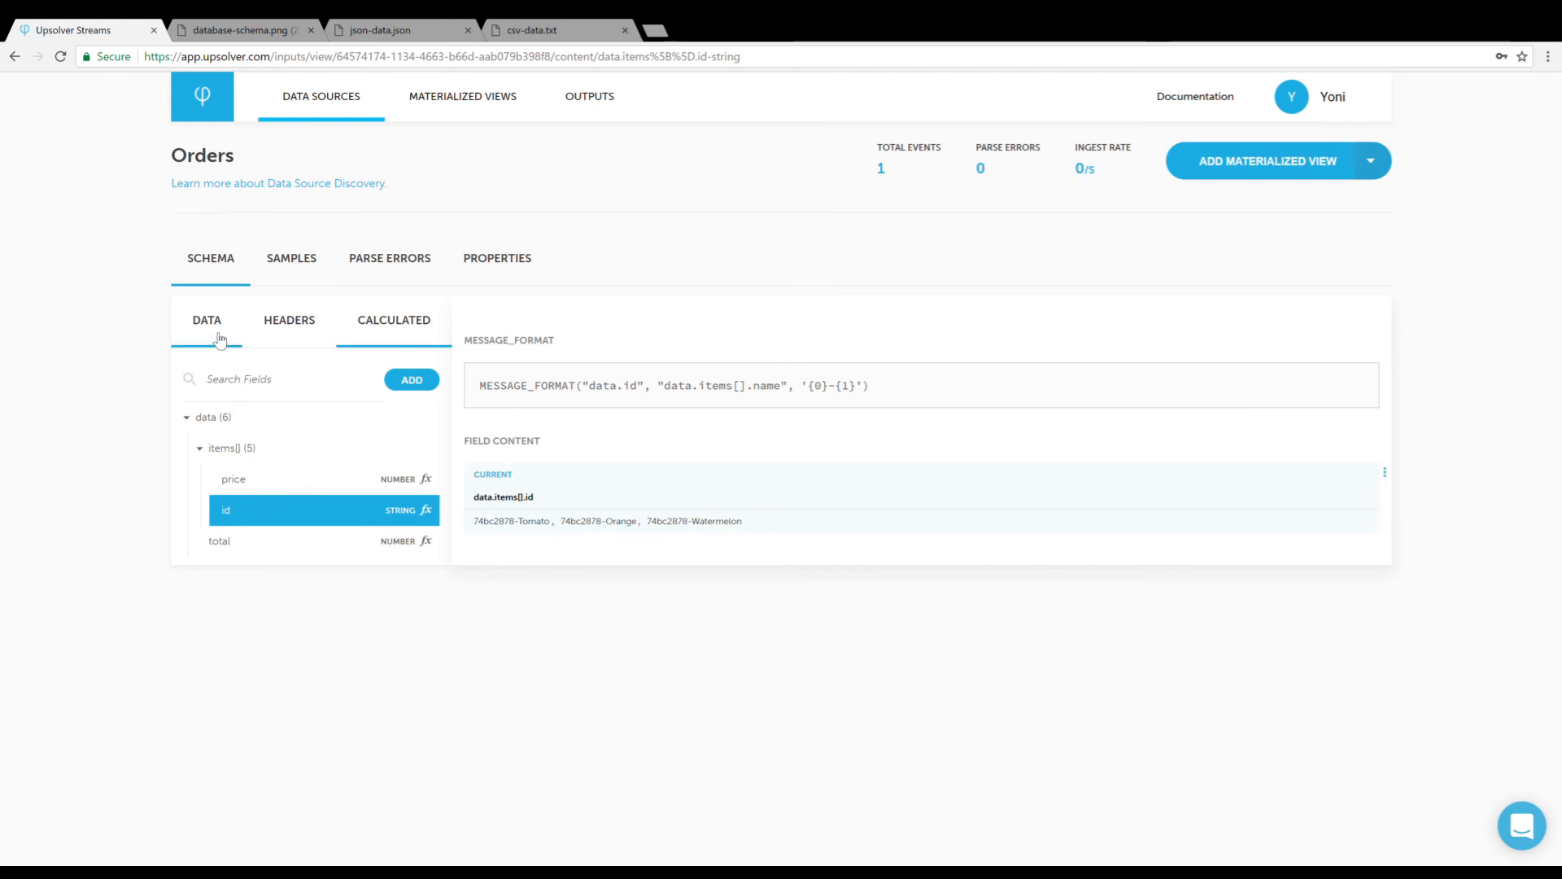